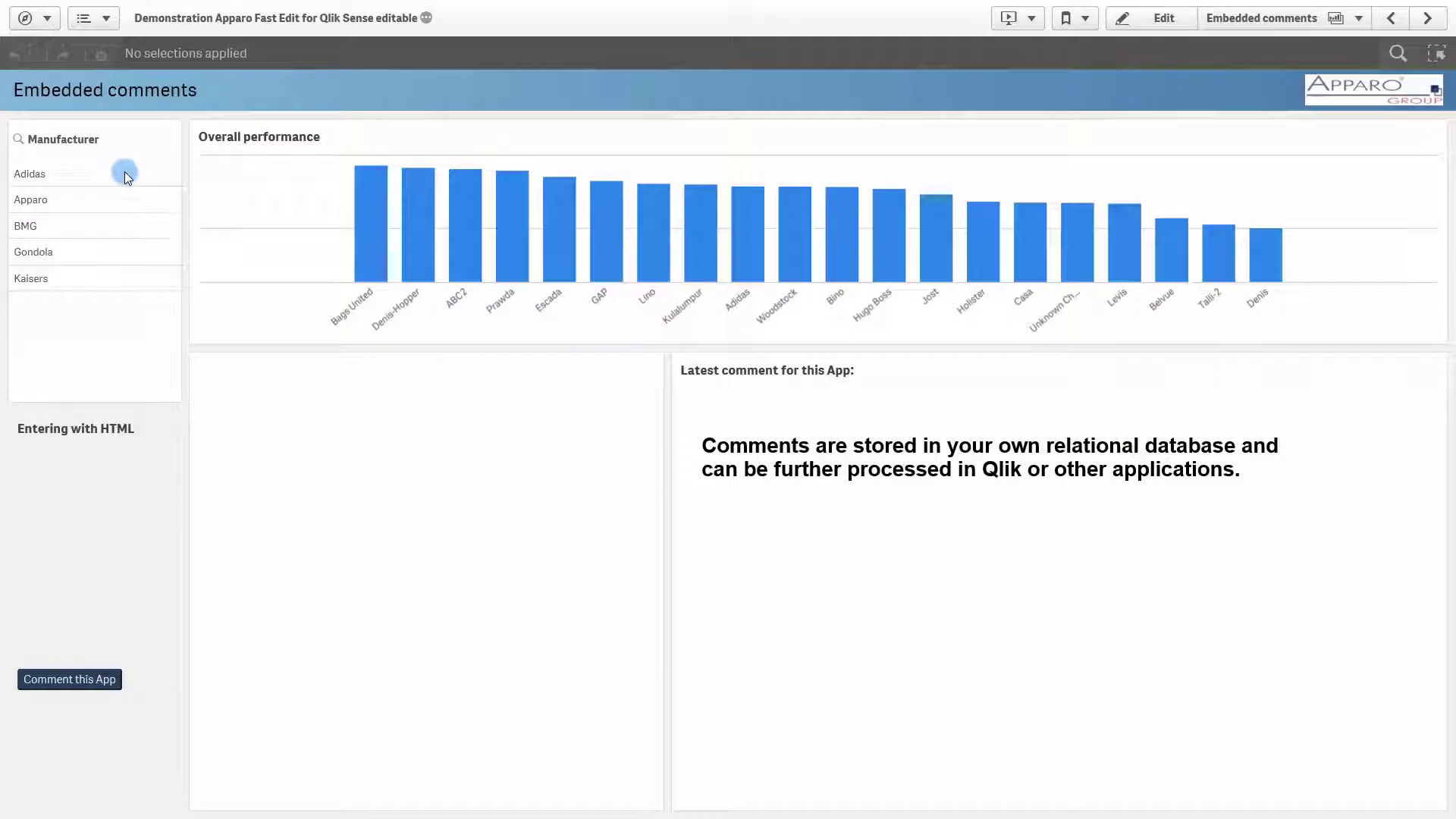
- Filter the sheet to Adidas, preview its comment form in a pop-up window, then close it
click(43, 175)
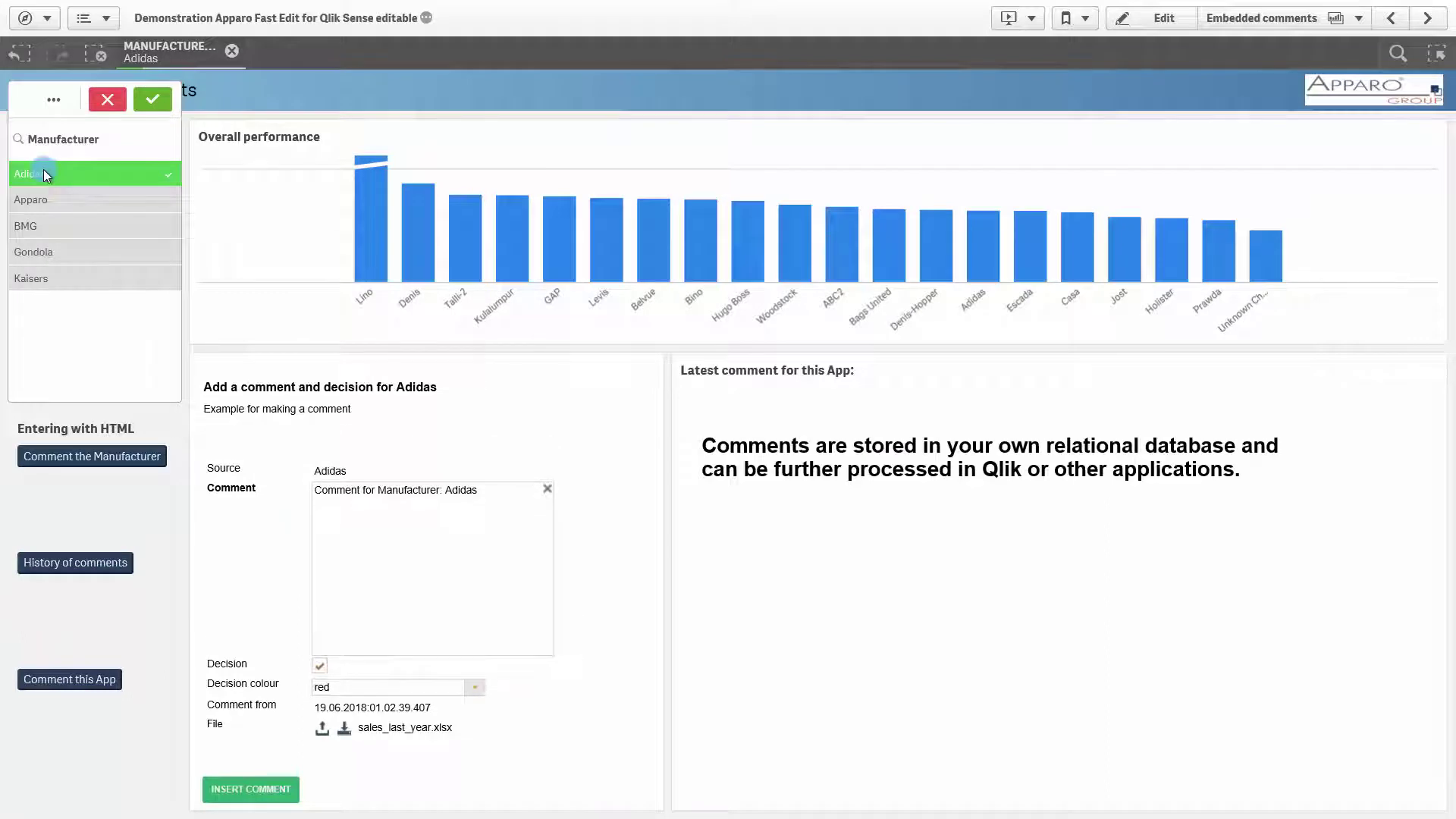
click(57, 457)
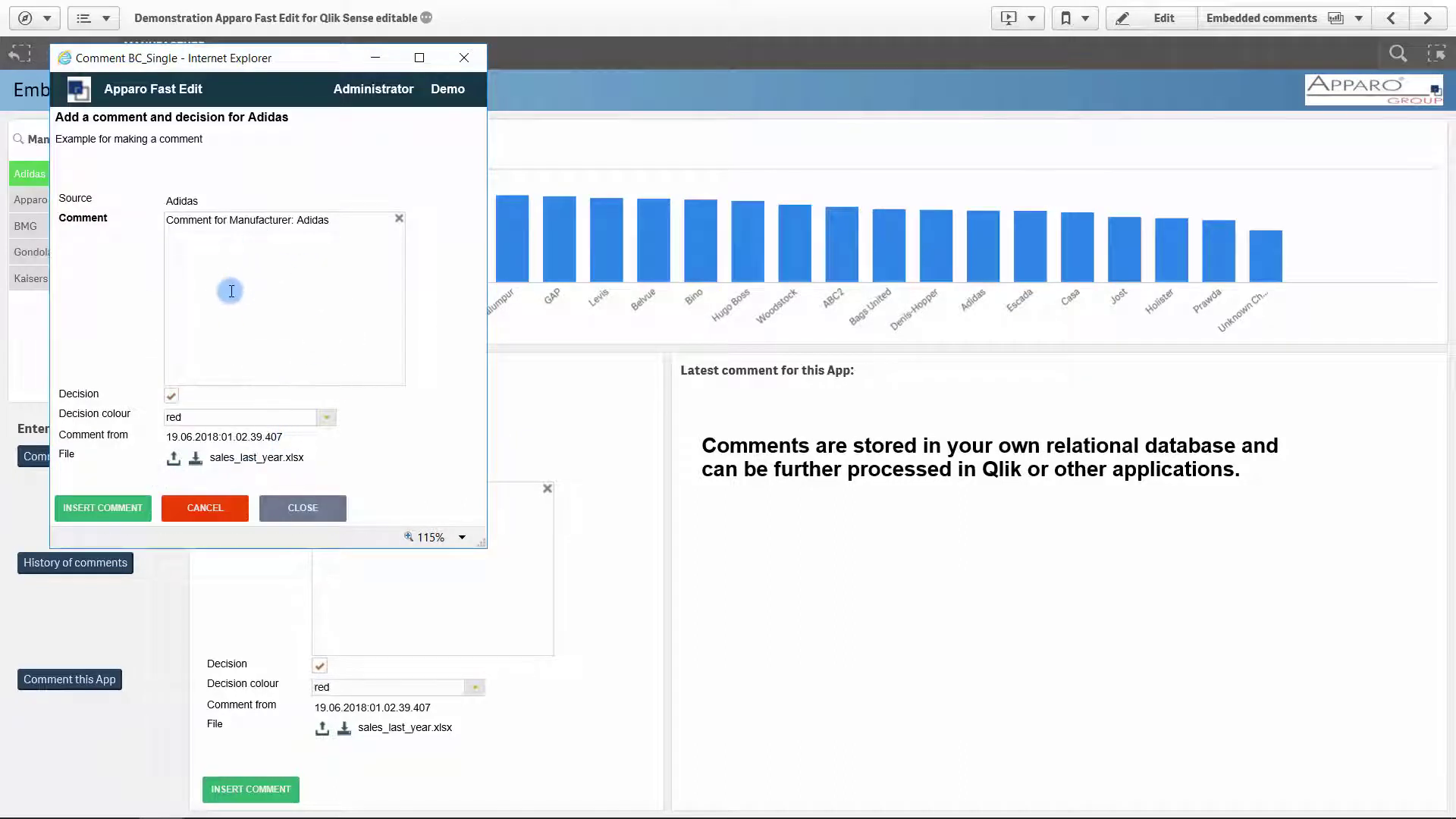
click(464, 58)
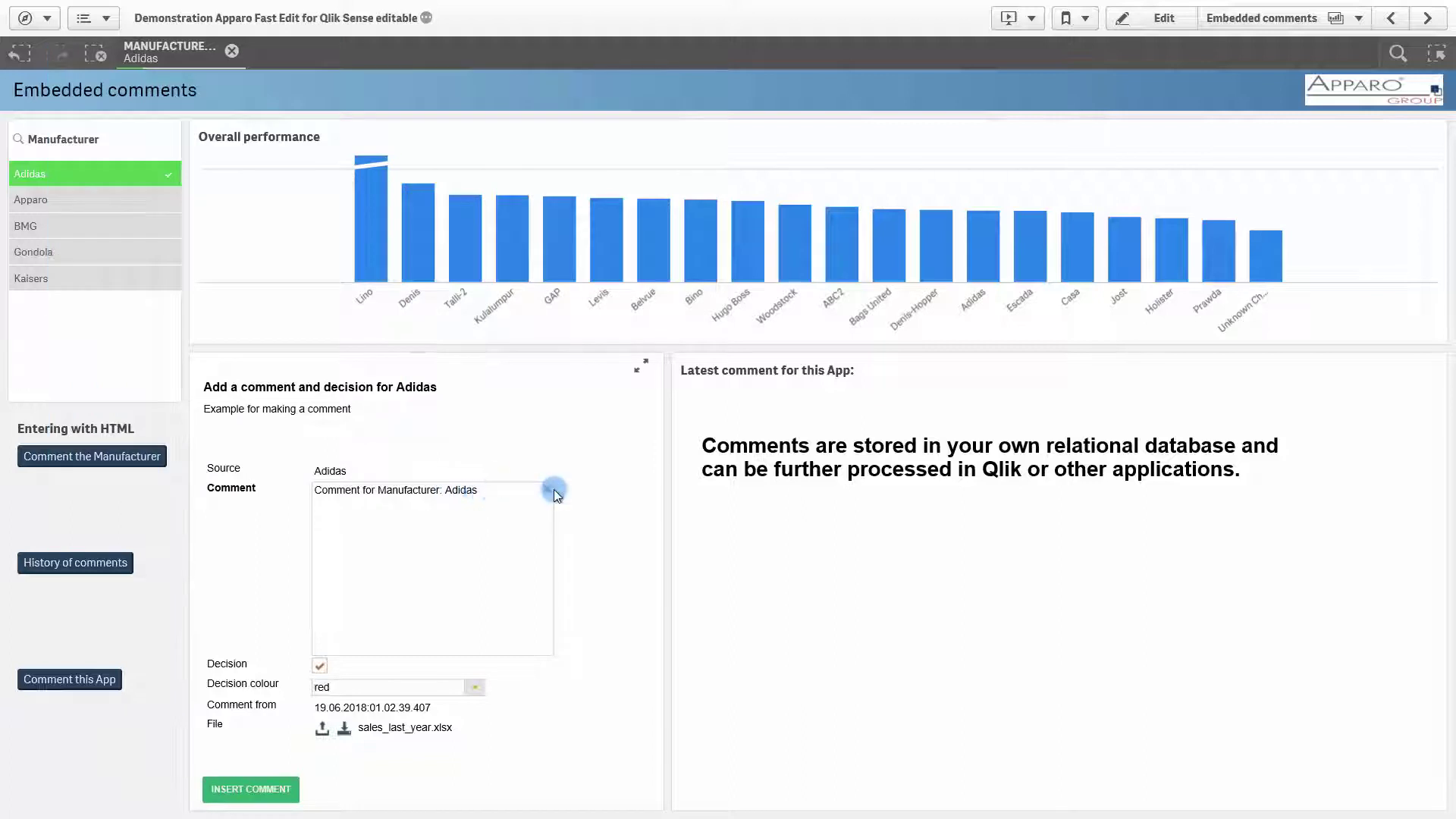
- Replace the Adidas comment with 'My comment', tick Decision, and cancel the file upload
click(548, 492)
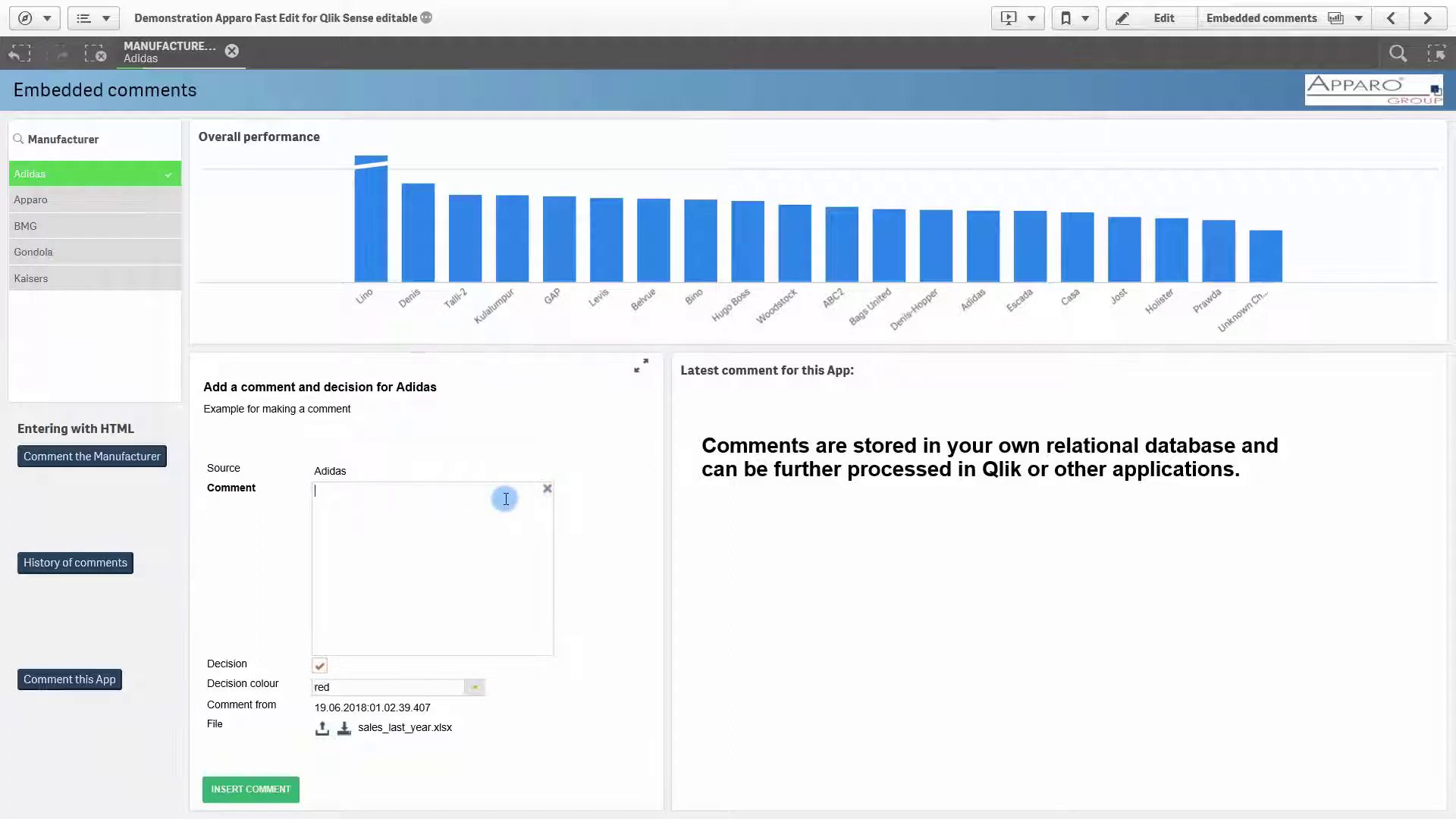
text(My comment)
click(320, 669)
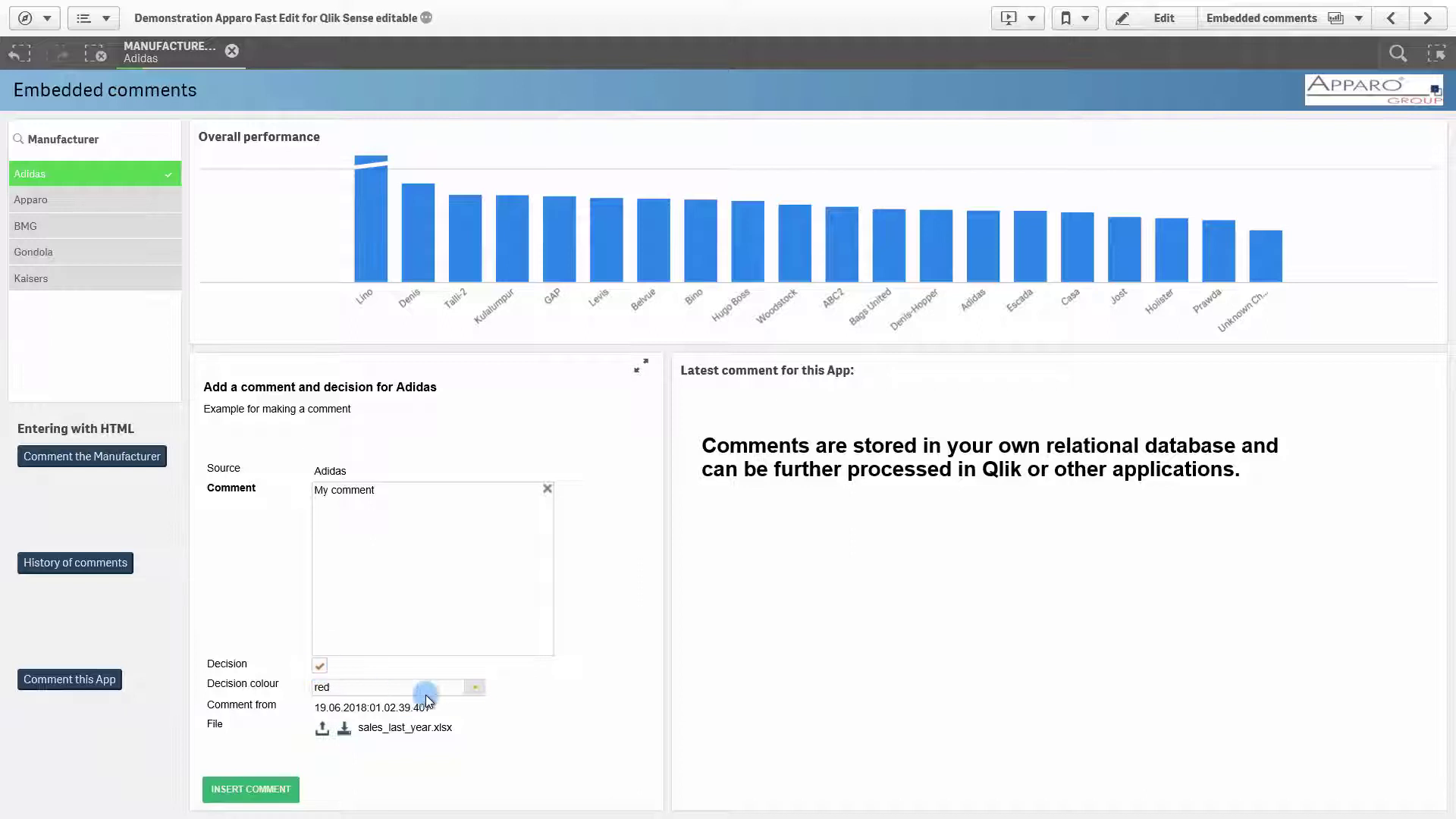
click(322, 728)
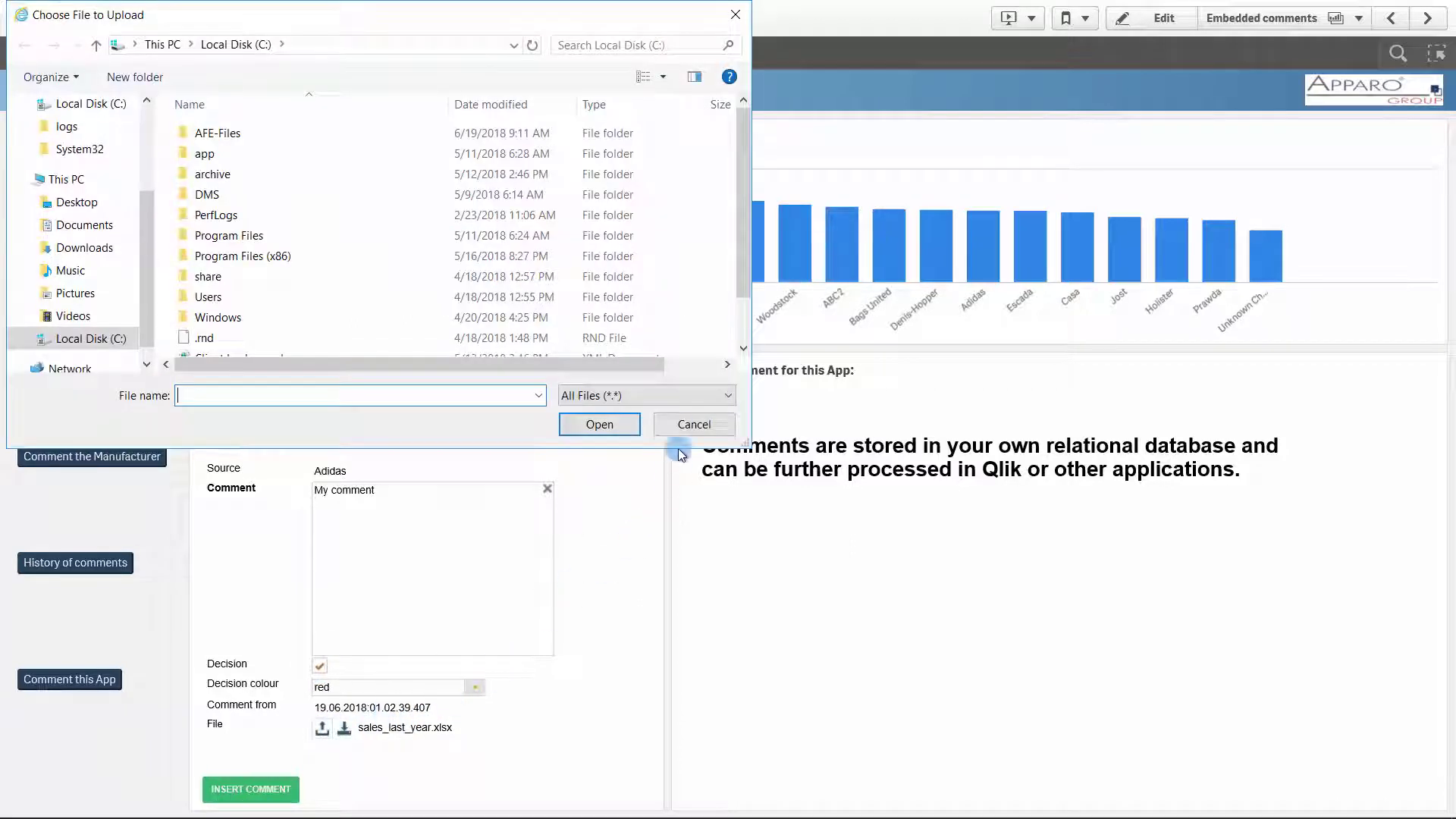
click(679, 424)
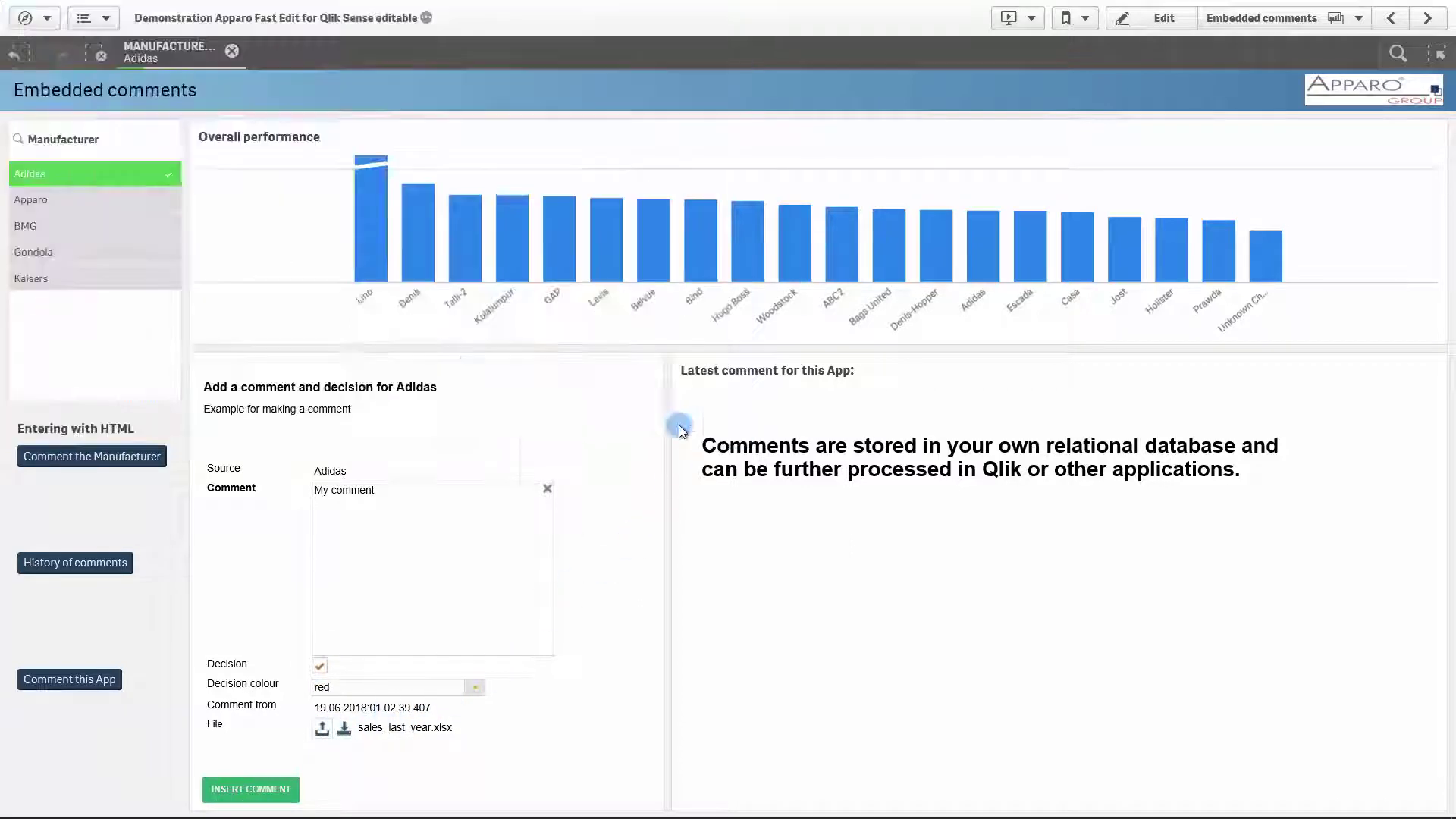
- Insert the Adidas comment, then paste the formatted 'Comments are supporting:' list into a new app comment
click(233, 790)
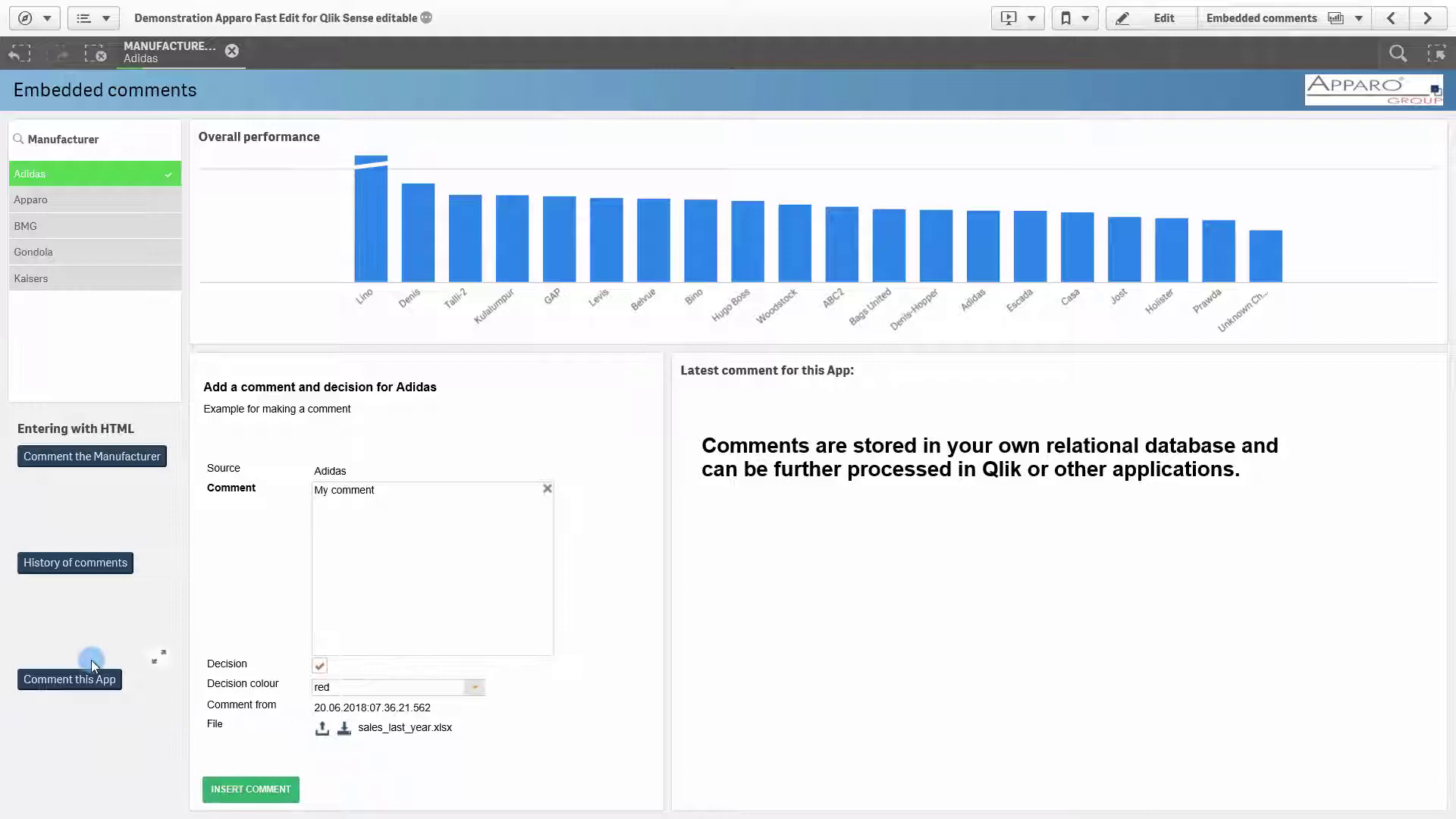
click(61, 678)
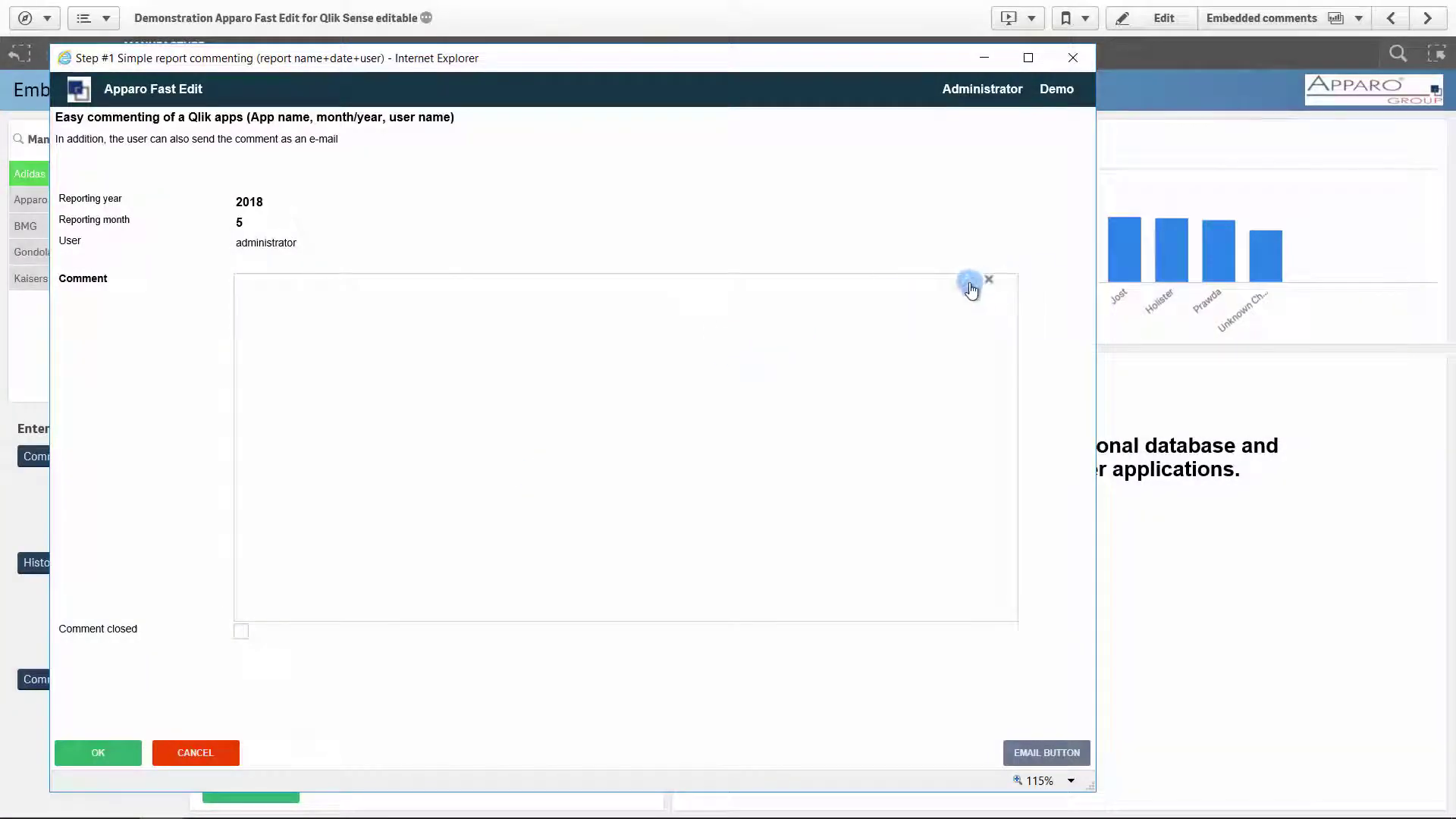
click(669, 324)
key(ctrl+v)
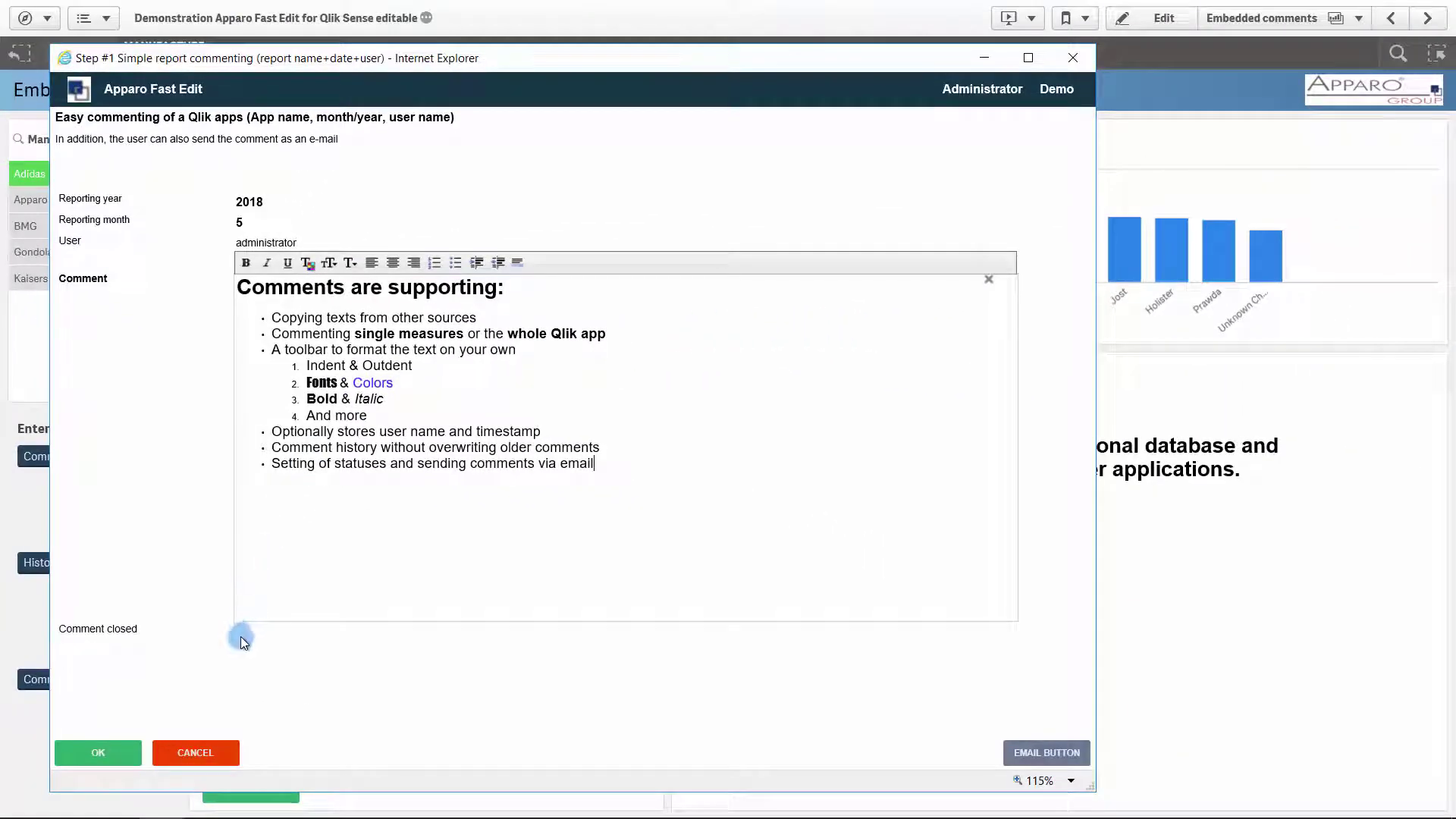
- Mark the app comment closed, e-mail it with the report link, and save it
click(239, 633)
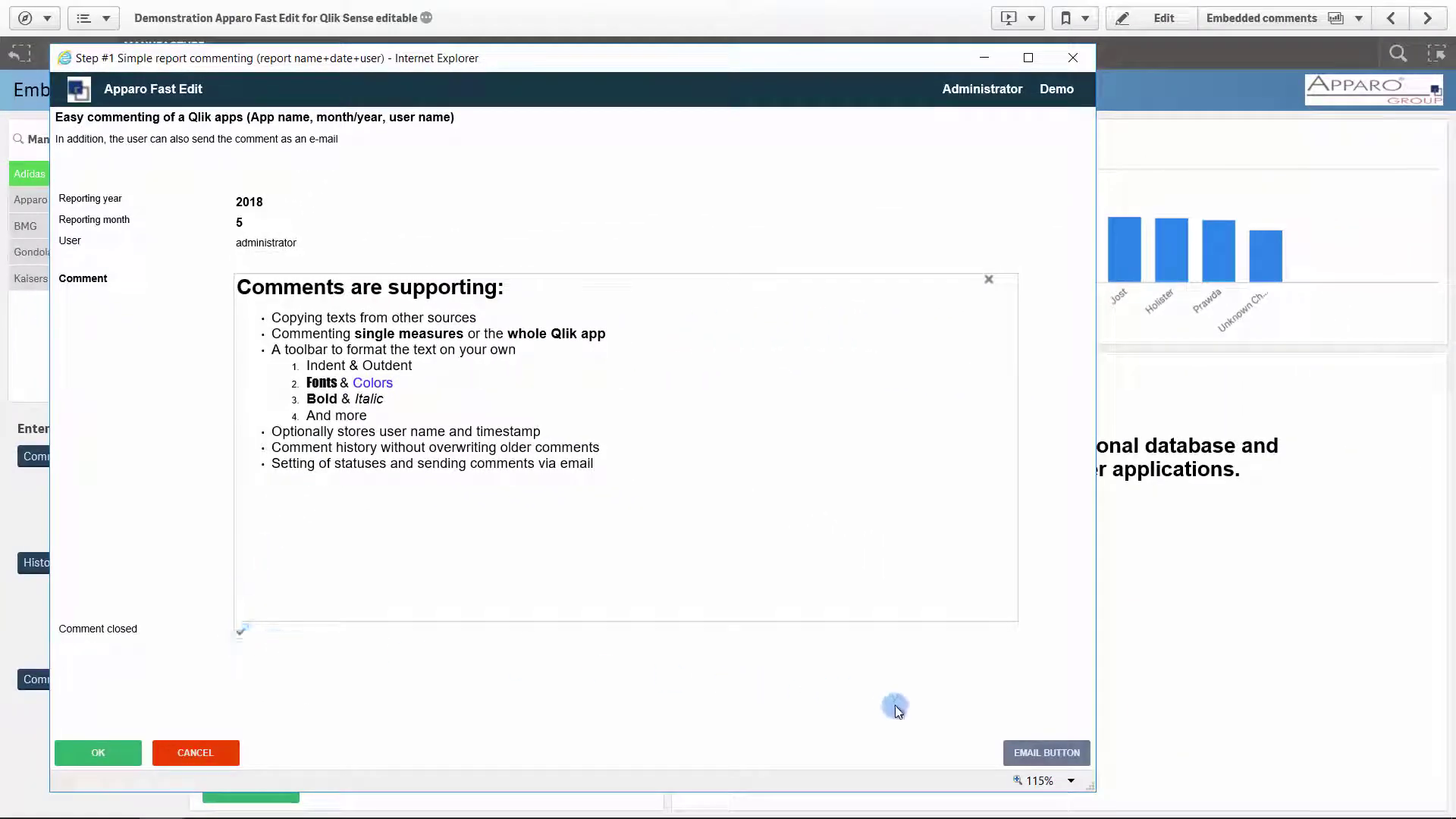
click(1033, 755)
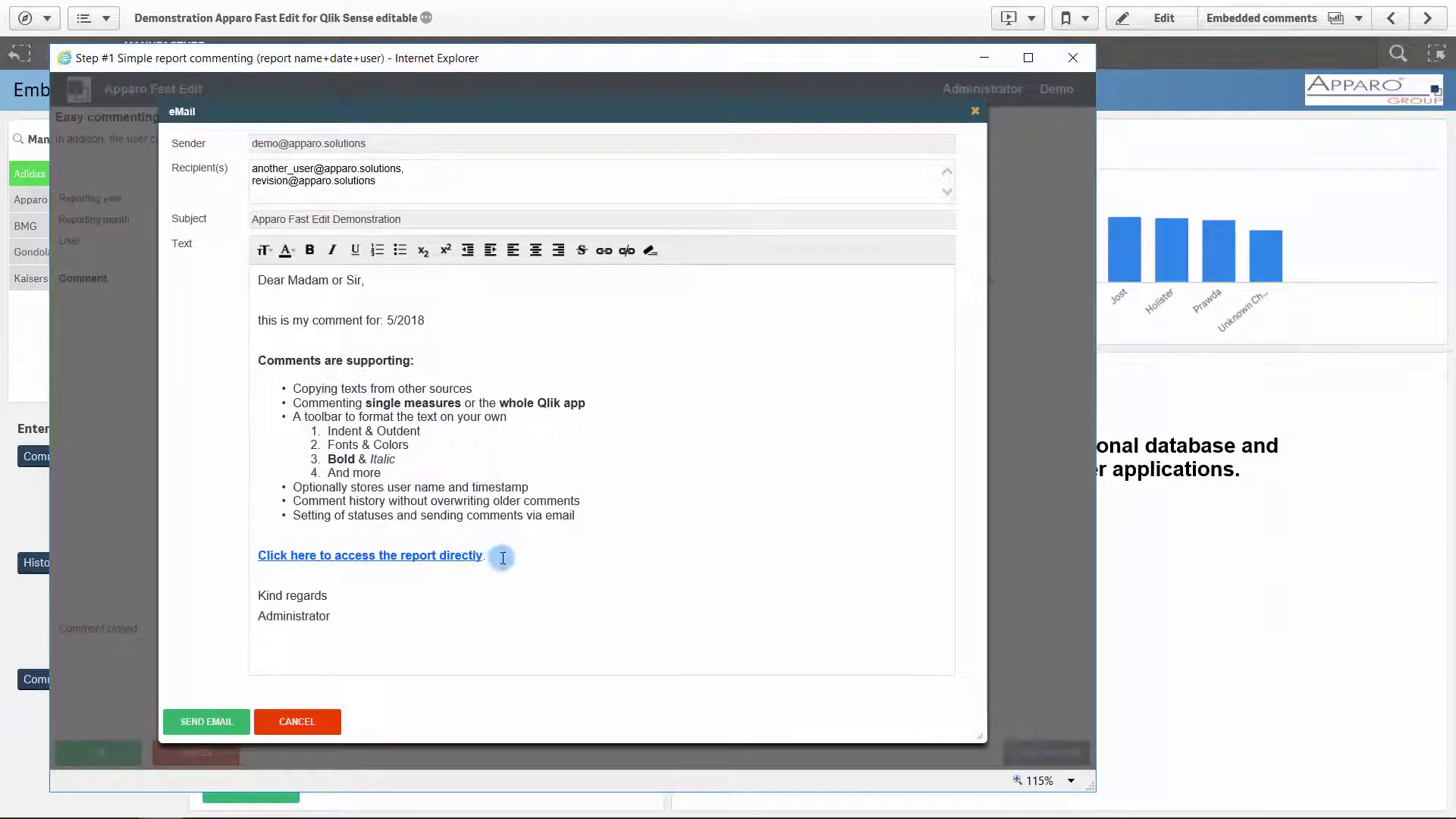
drag(496, 558, 255, 558)
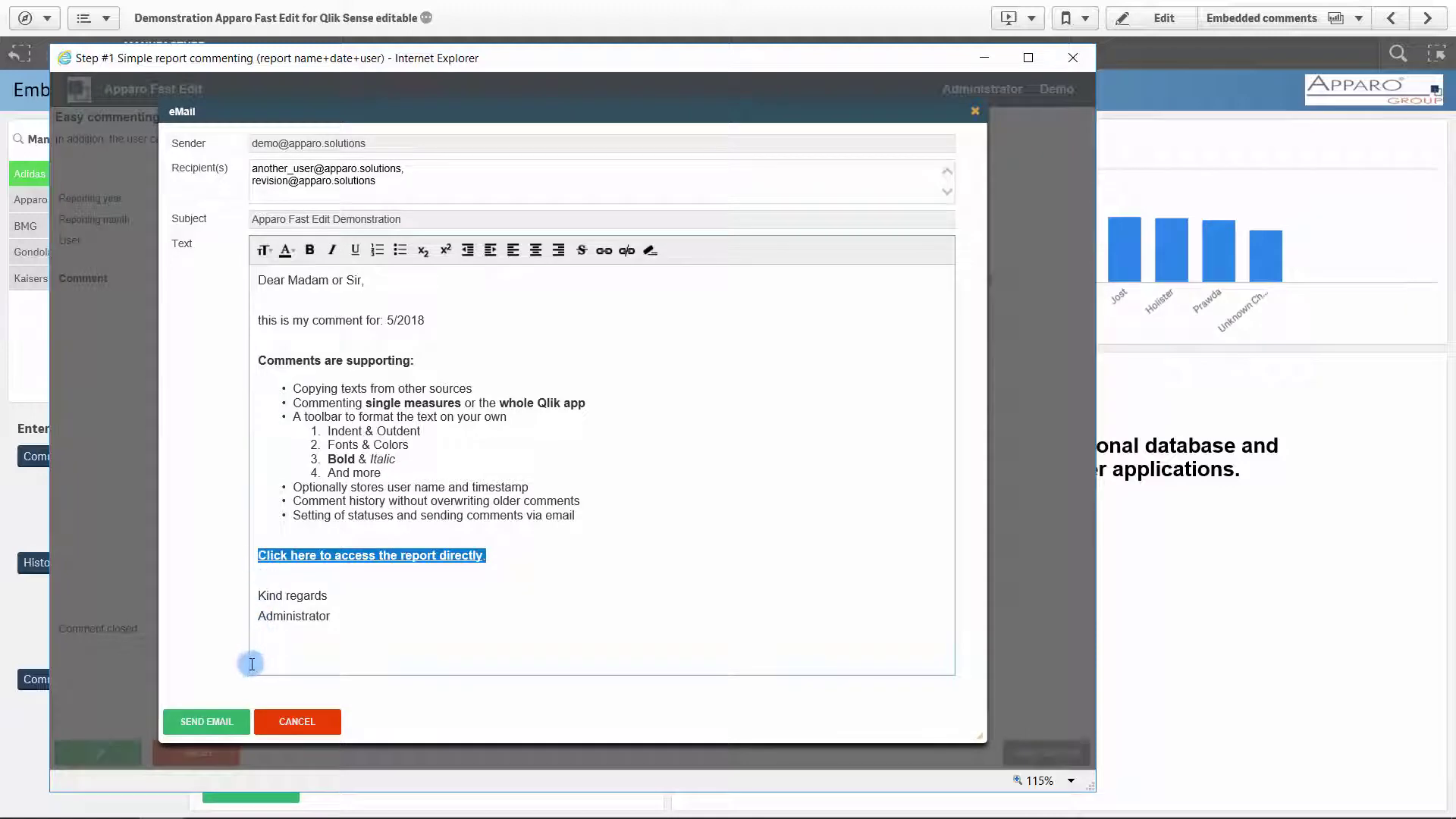
click(210, 722)
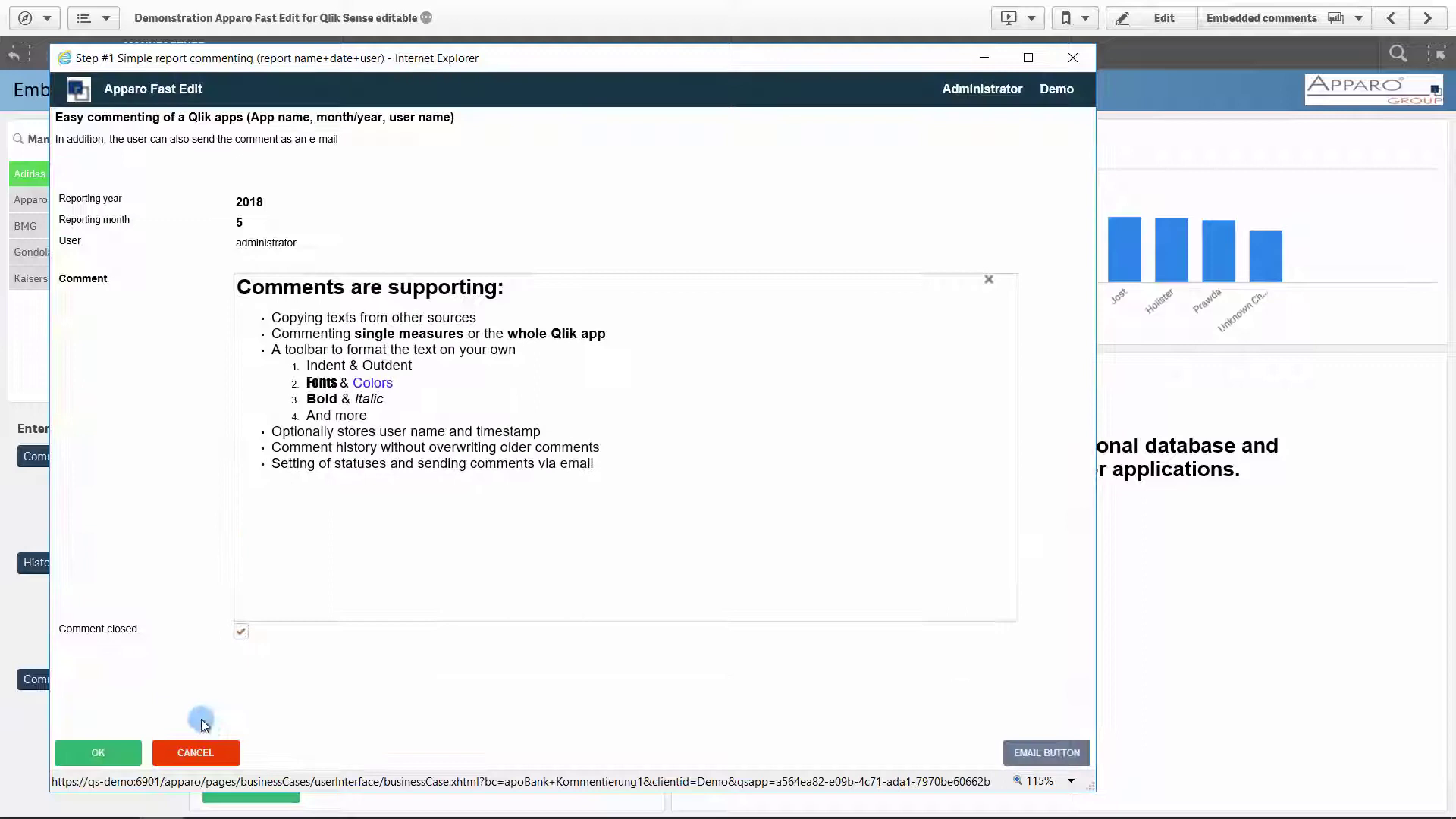
click(114, 755)
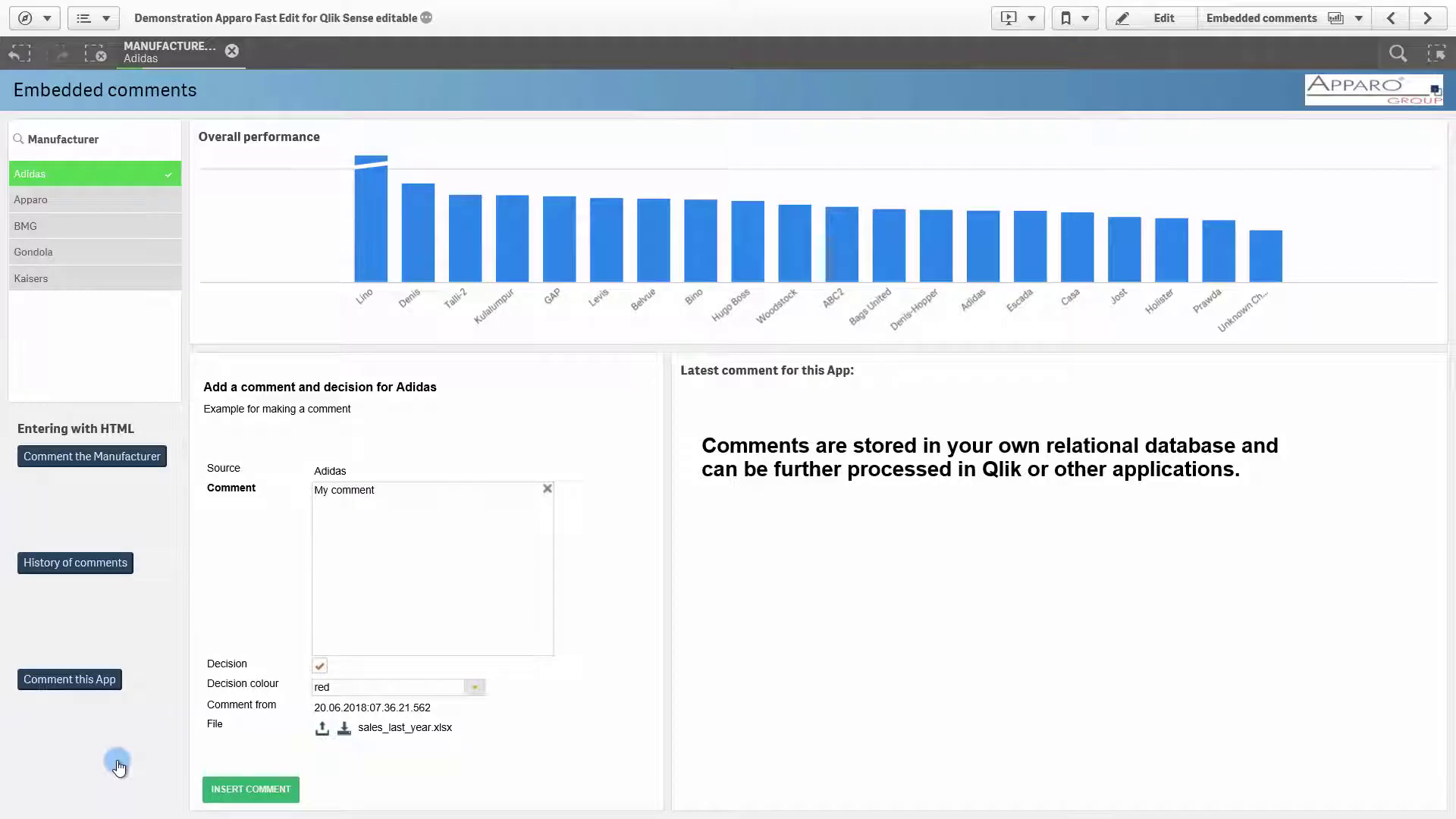
- Filter the product list to Jackets and change Gilbert's size from M to XL
click(64, 680)
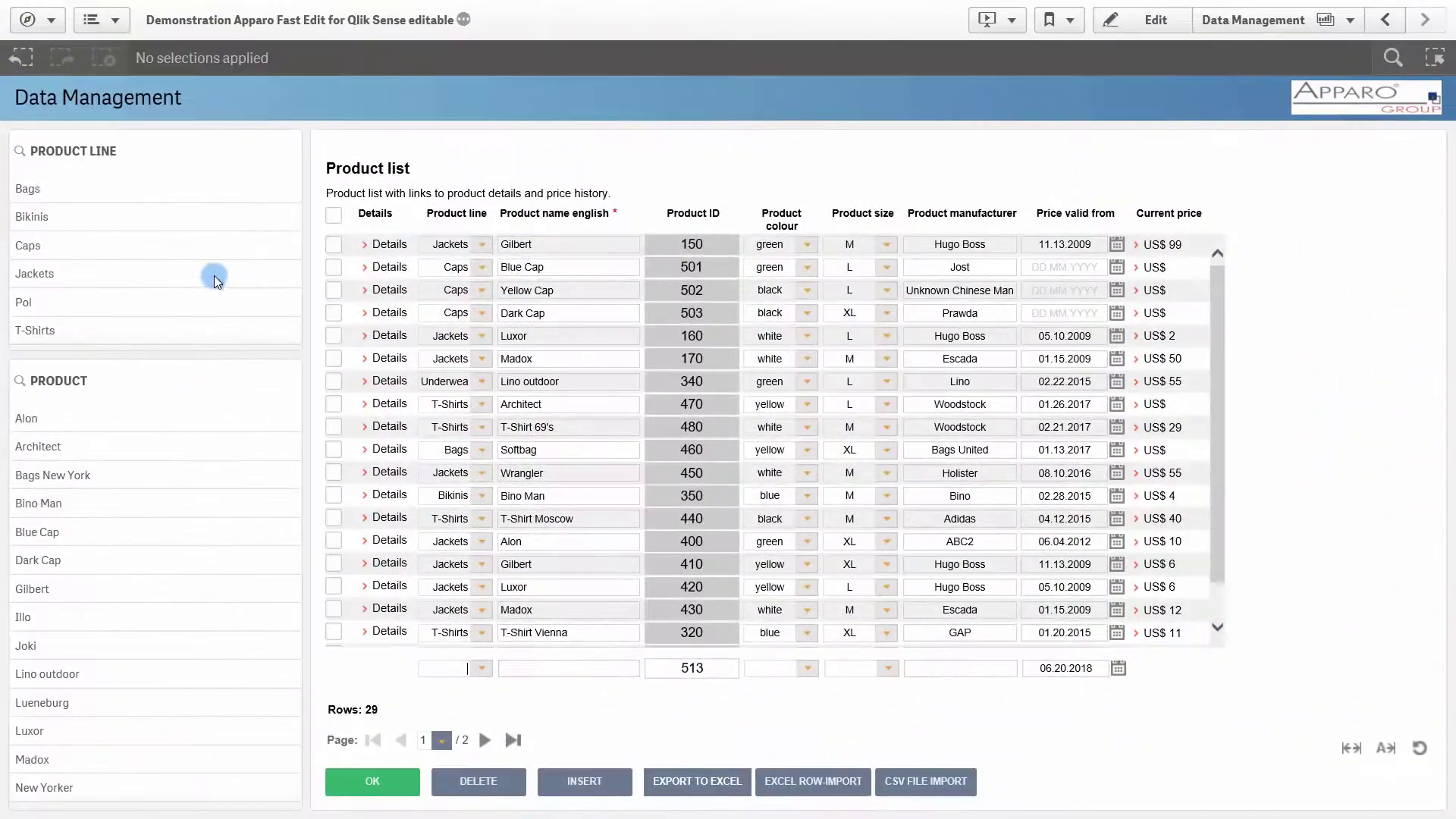
click(135, 273)
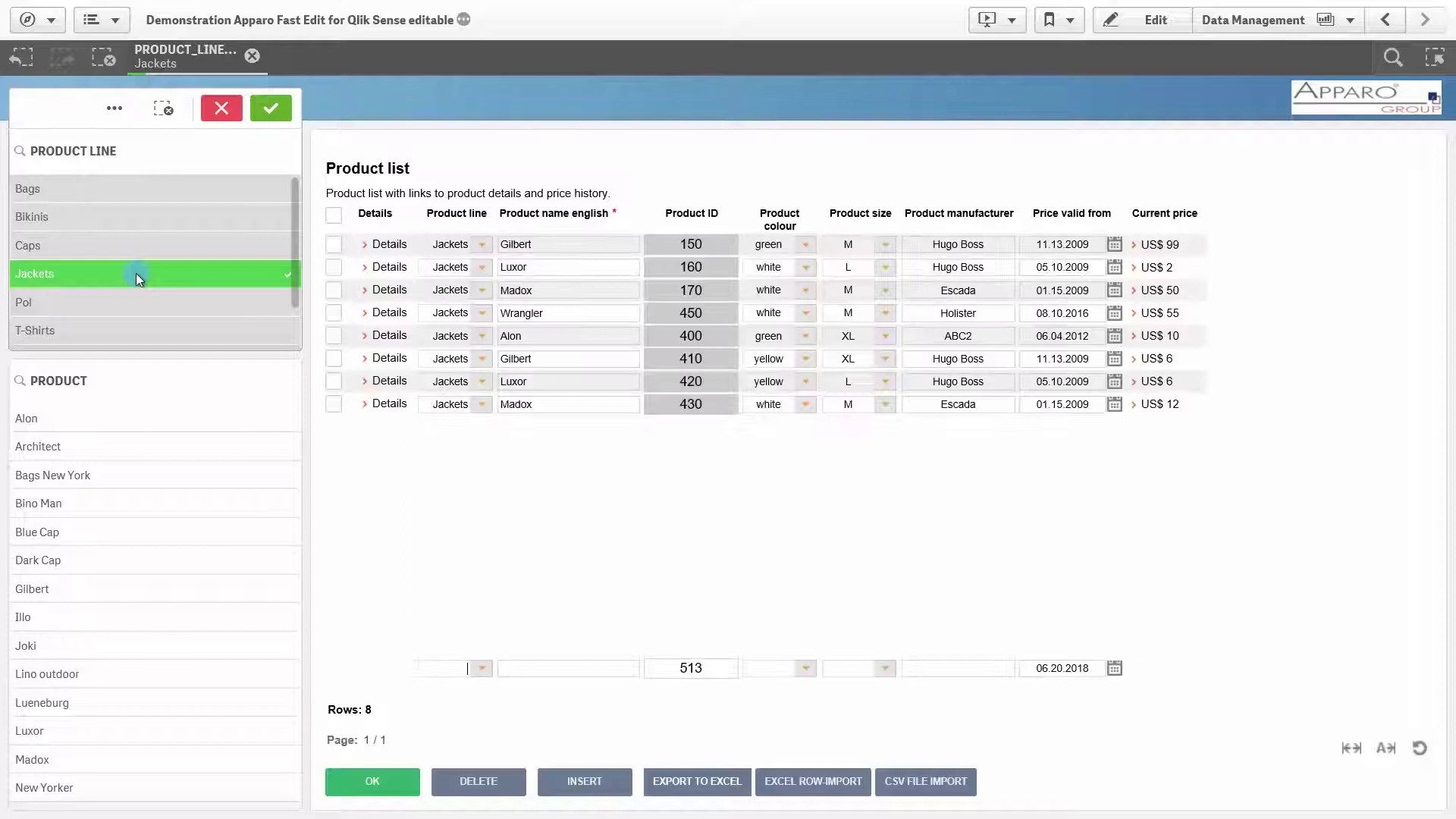
click(893, 256)
click(848, 314)
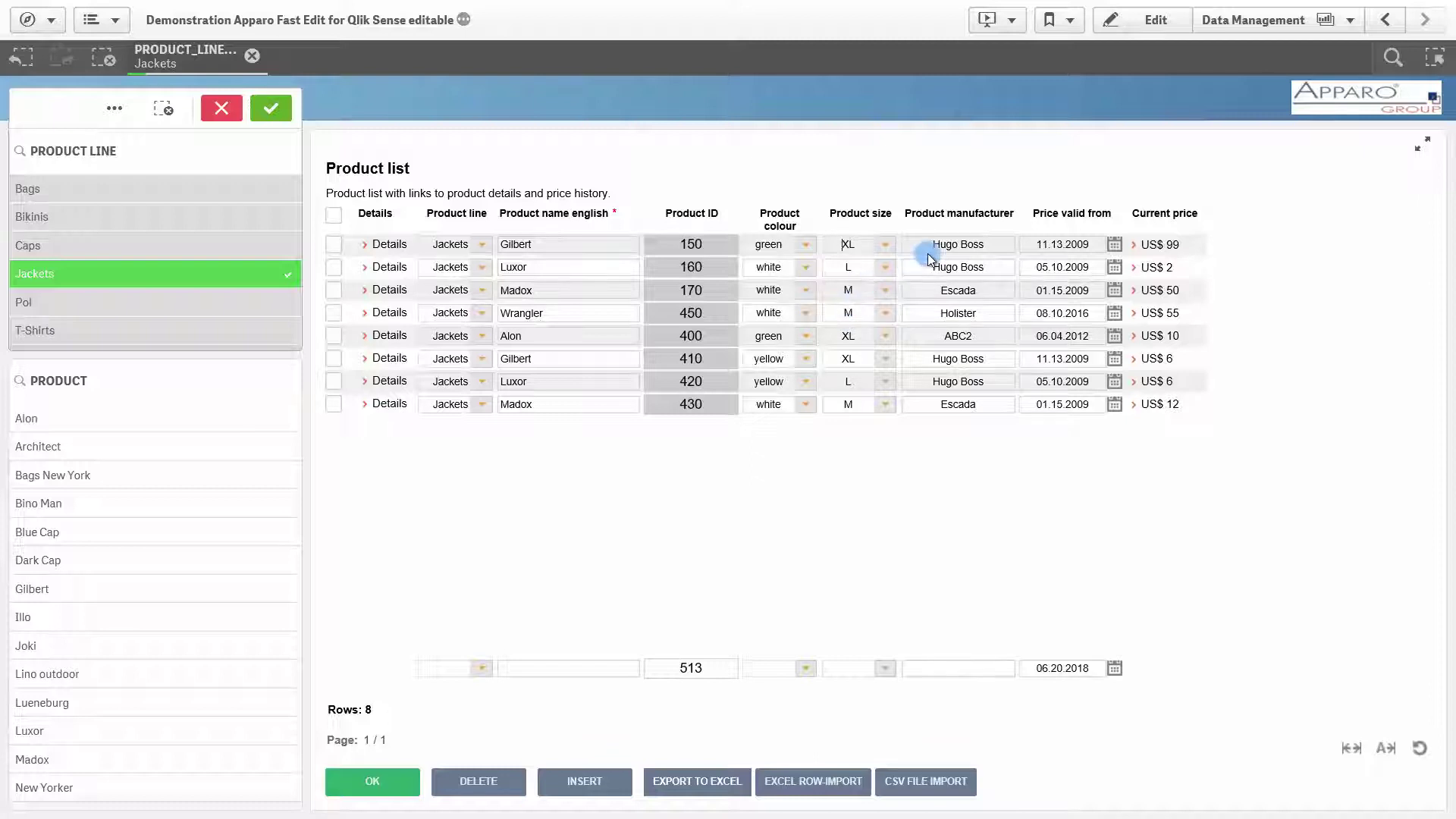
- View Gilbert's US$ 99 price history in the Product prices pop-up, then close it
click(1170, 256)
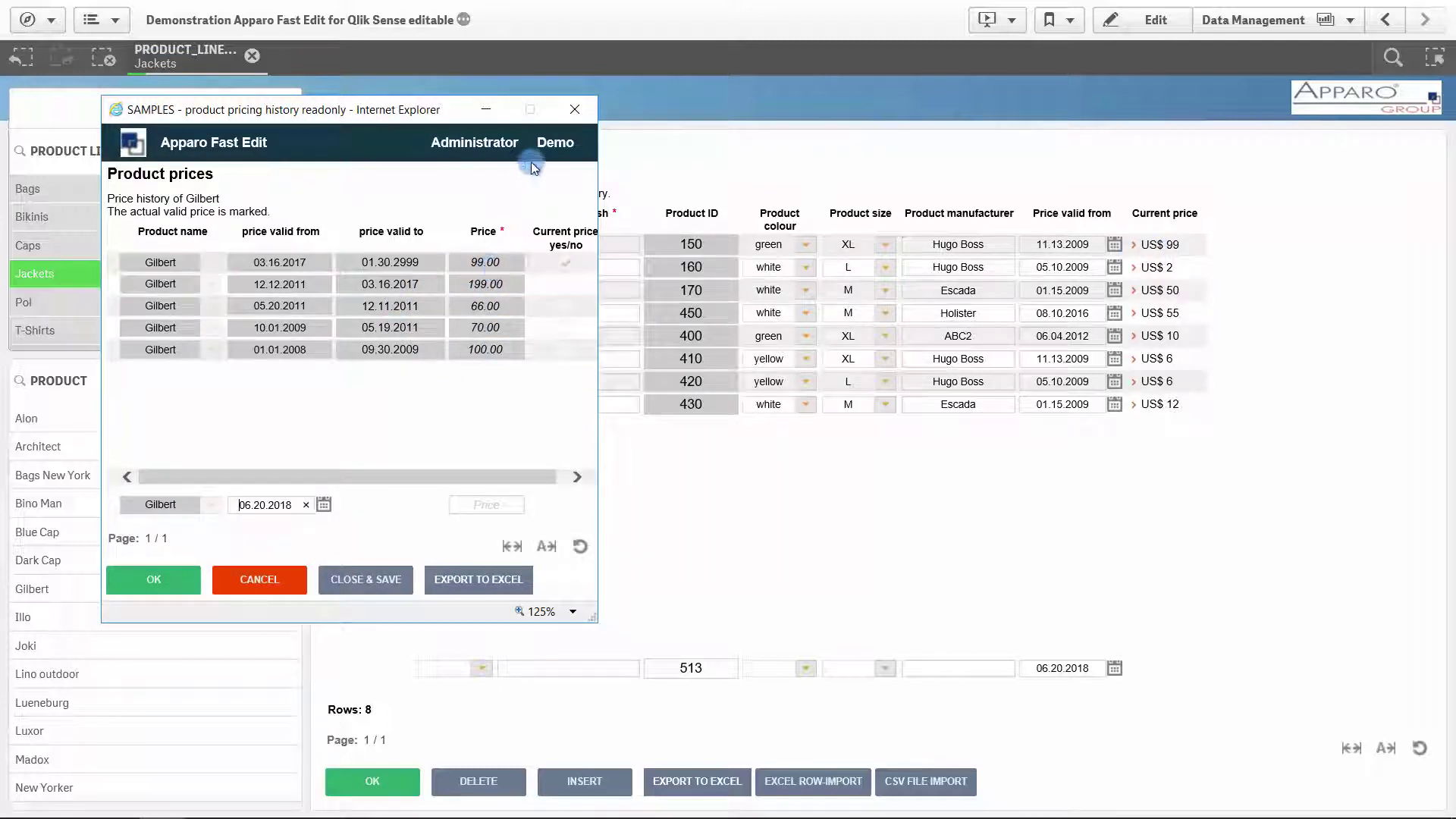
click(577, 112)
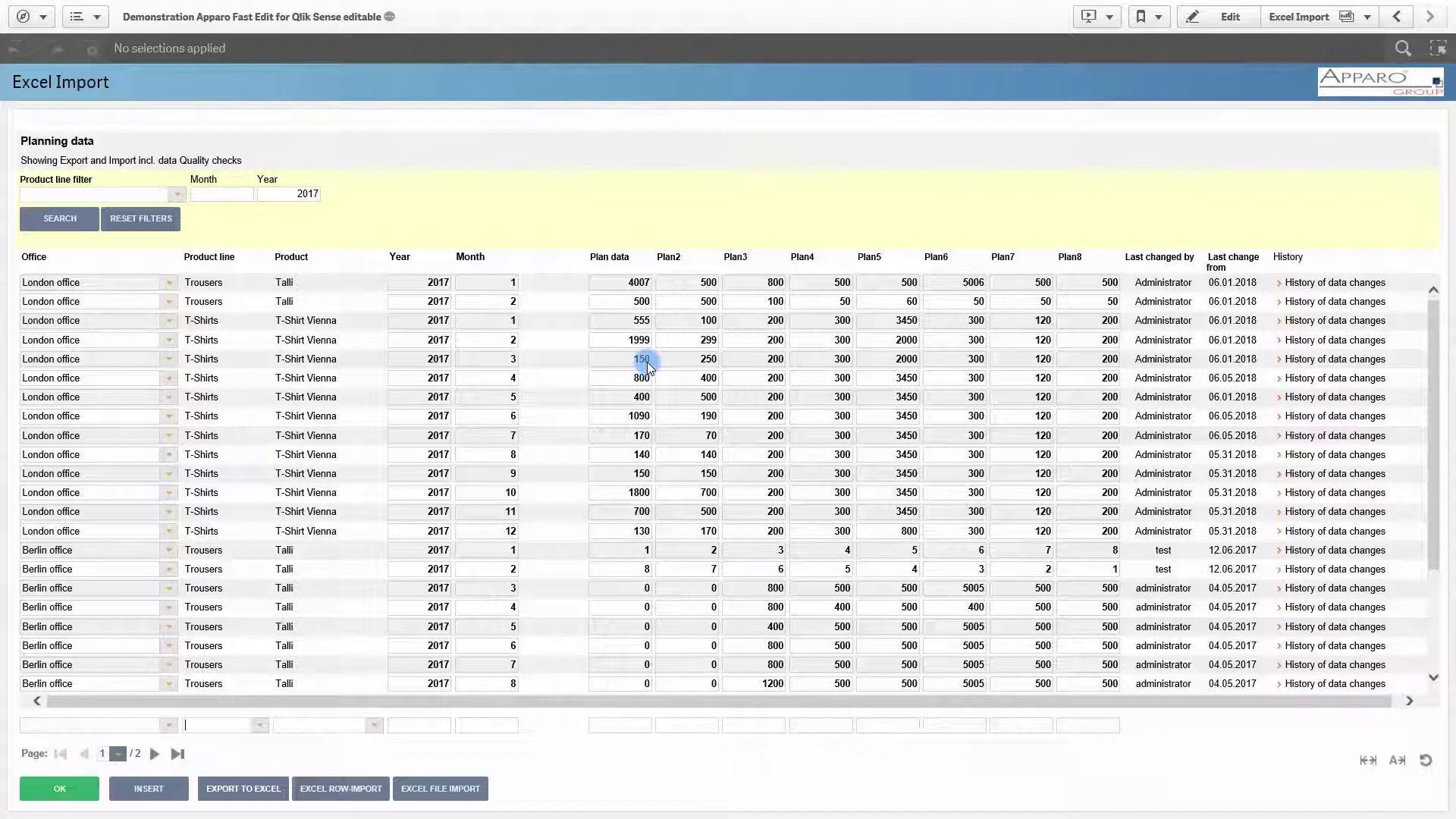
- Change London's Trousers month-2 plan value from 500 to 11500, triggering the maximum-limit error
click(171, 196)
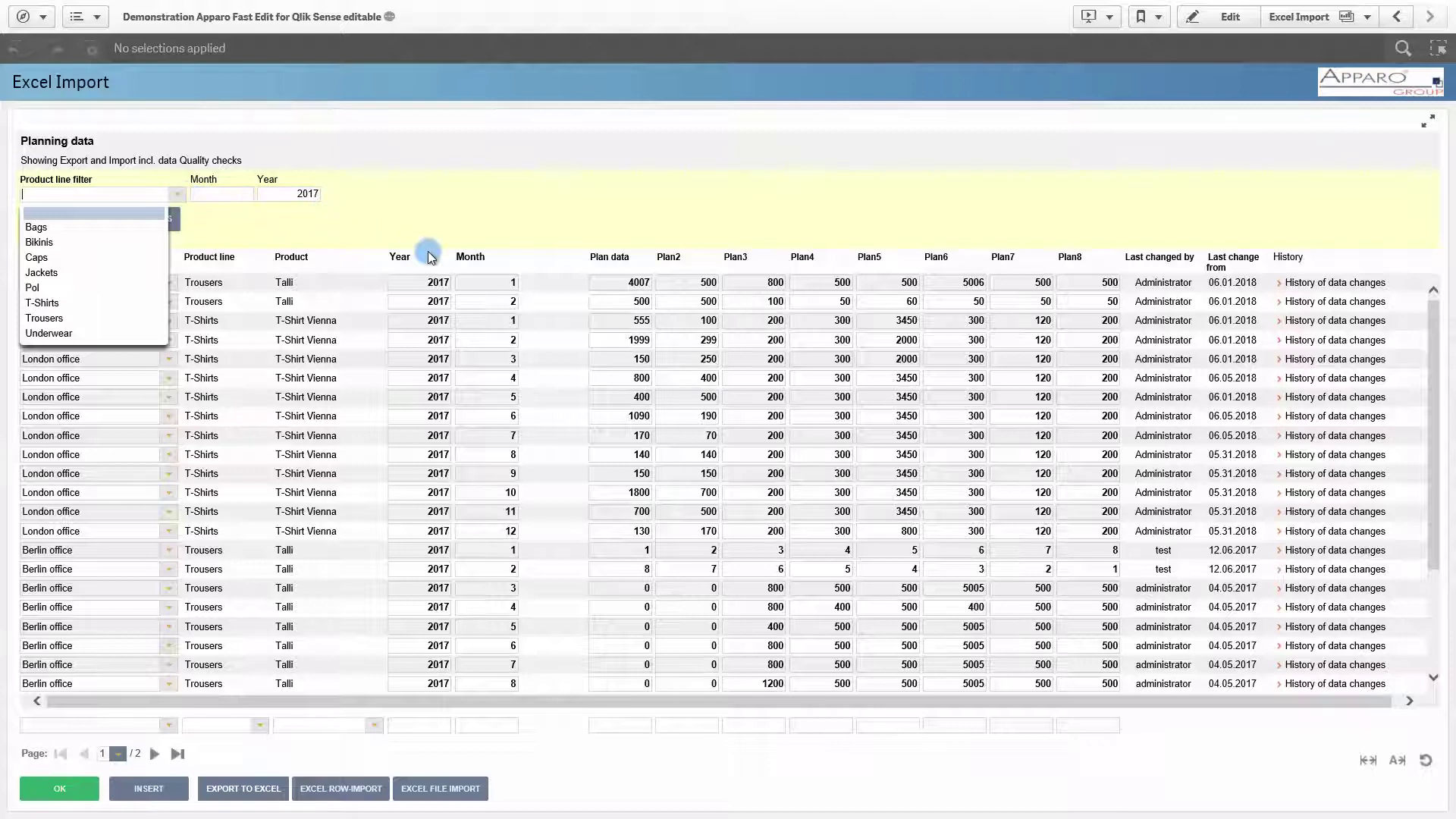
click(610, 304)
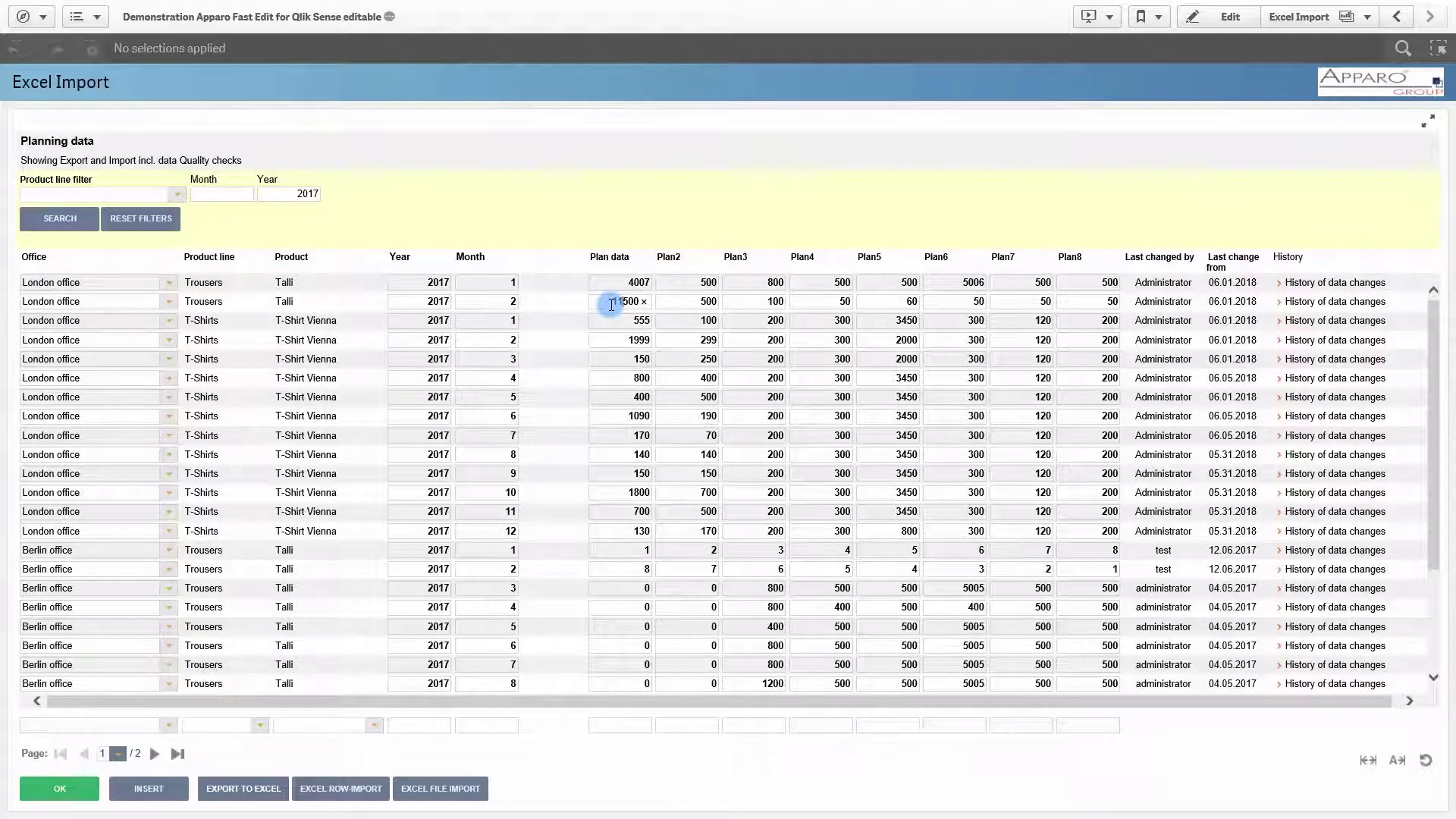
text(11)
key(Return)
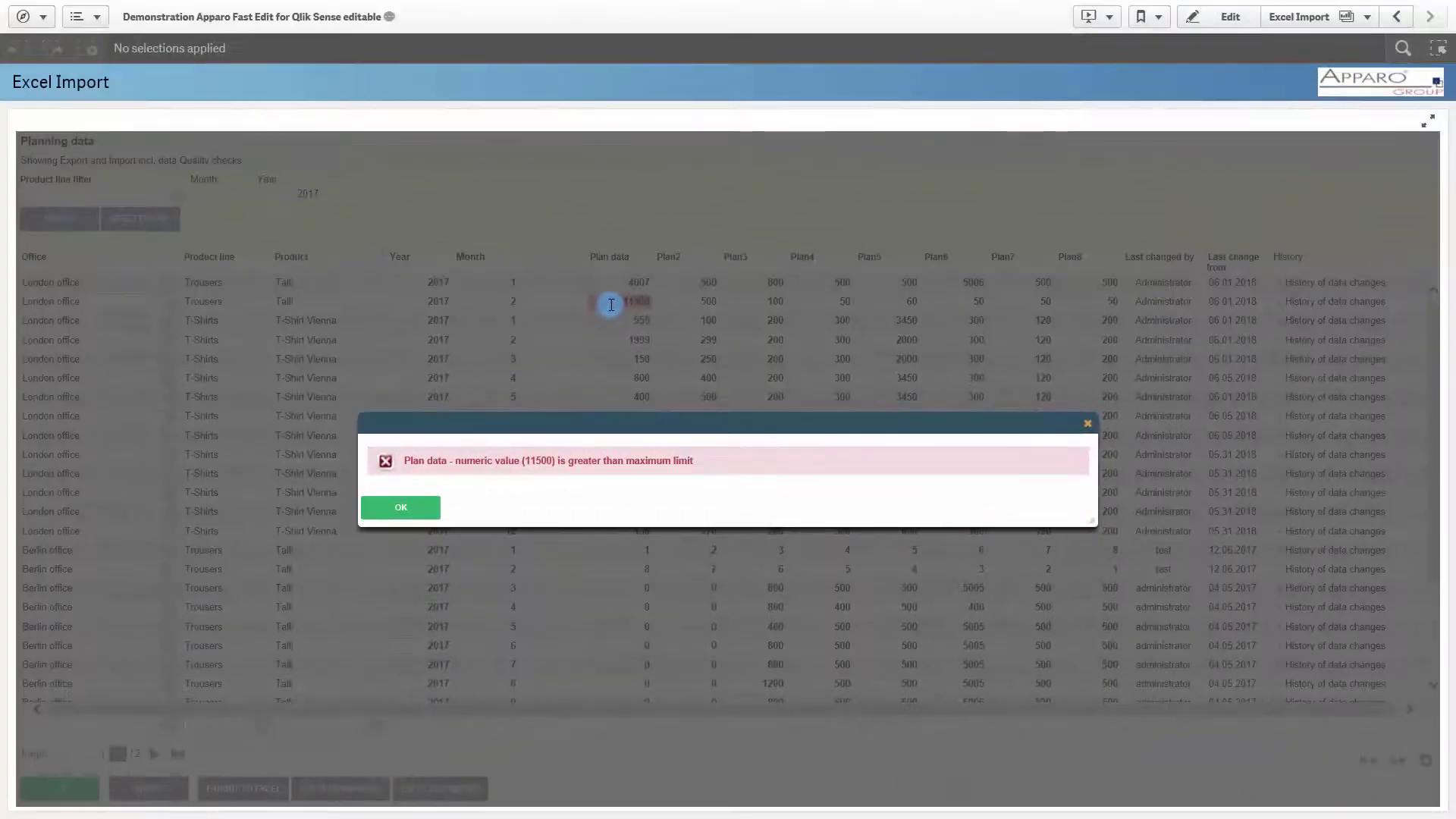
click(372, 509)
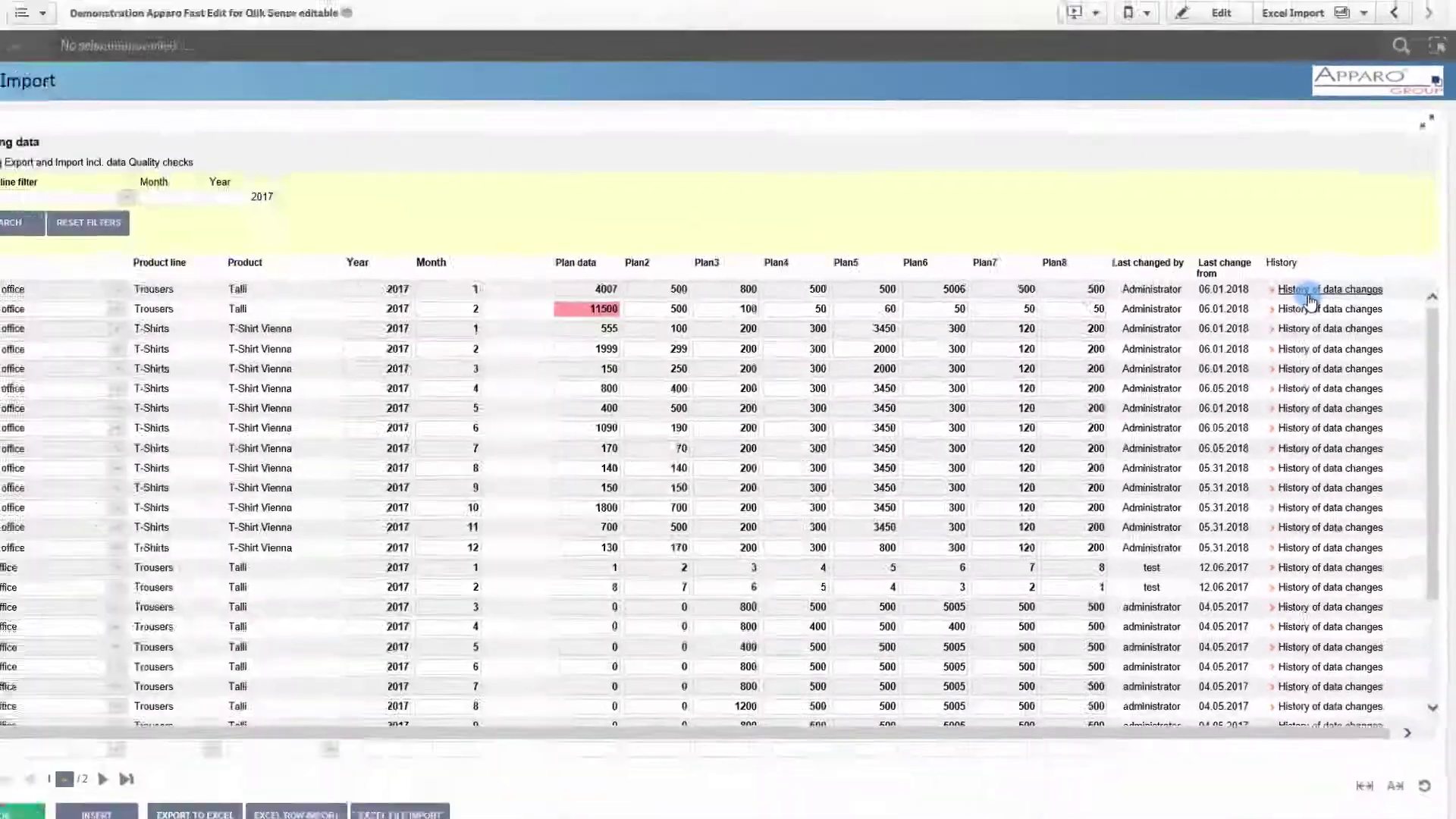
- Open the first planning row's change history and scroll to its plan values, dates and editors
click(1309, 293)
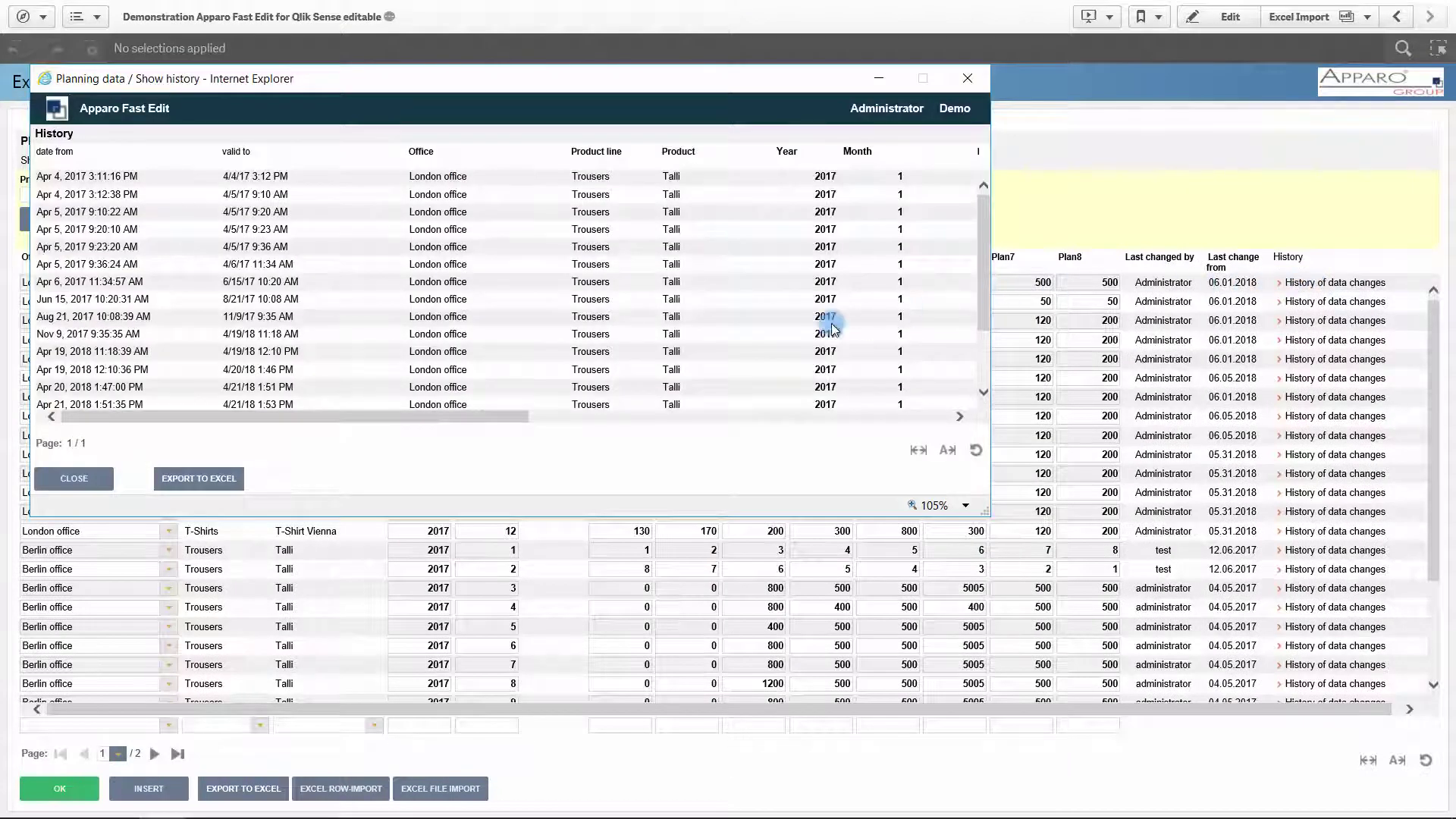
drag(481, 415, 326, 438)
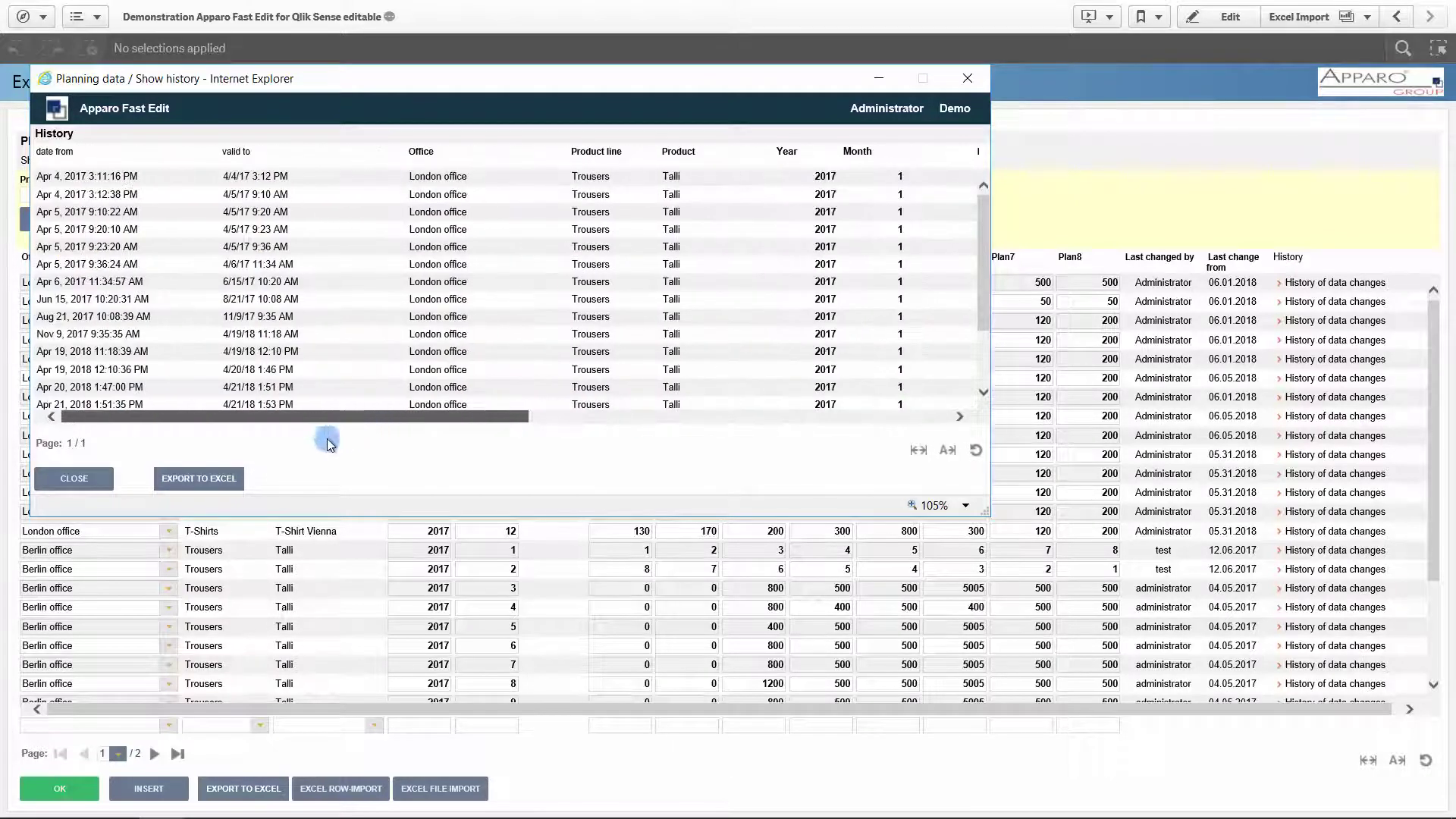
- Close the history window and export the planning data to ApparoExport_1529567795054.xlsx
click(83, 479)
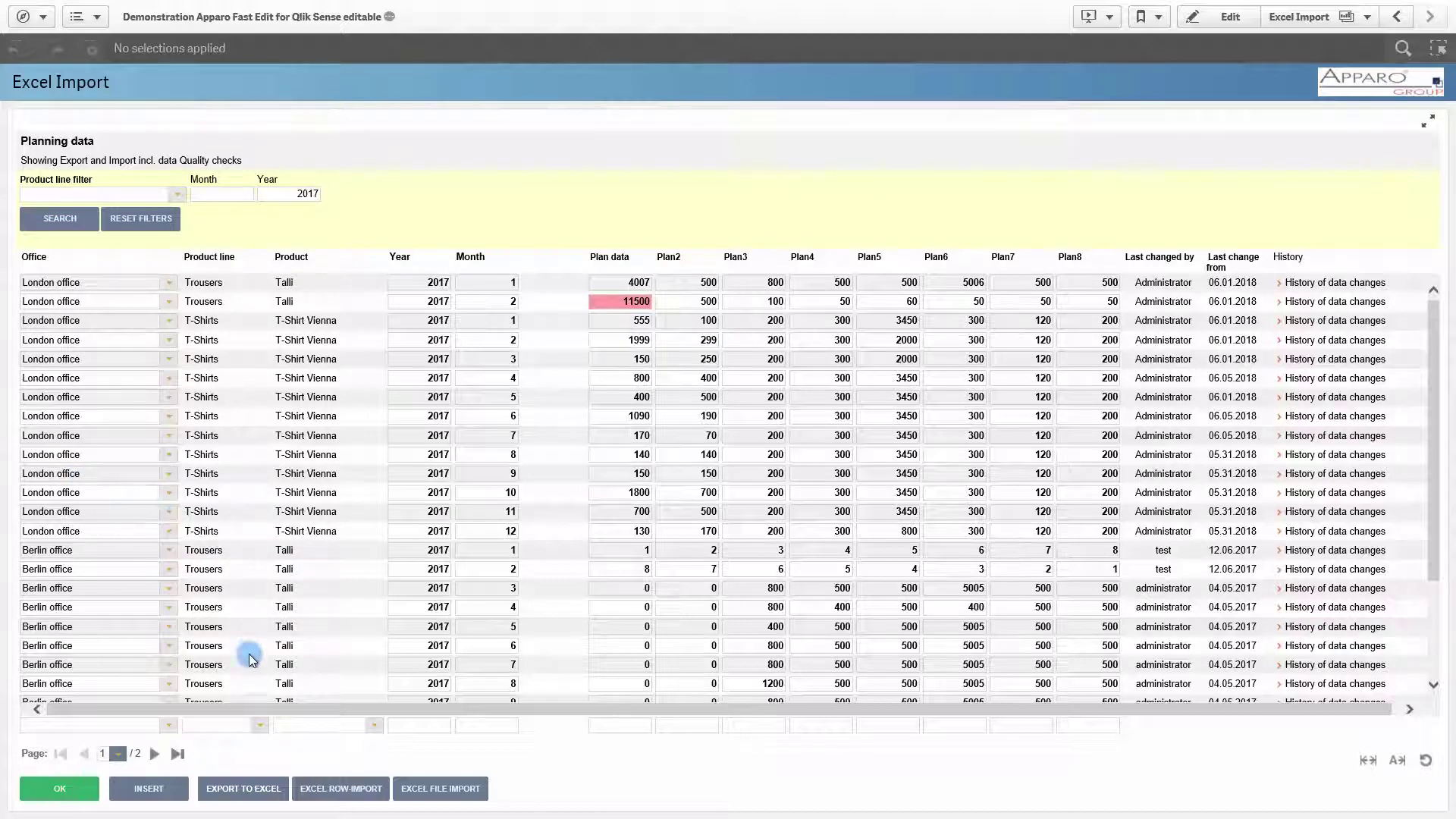
click(250, 789)
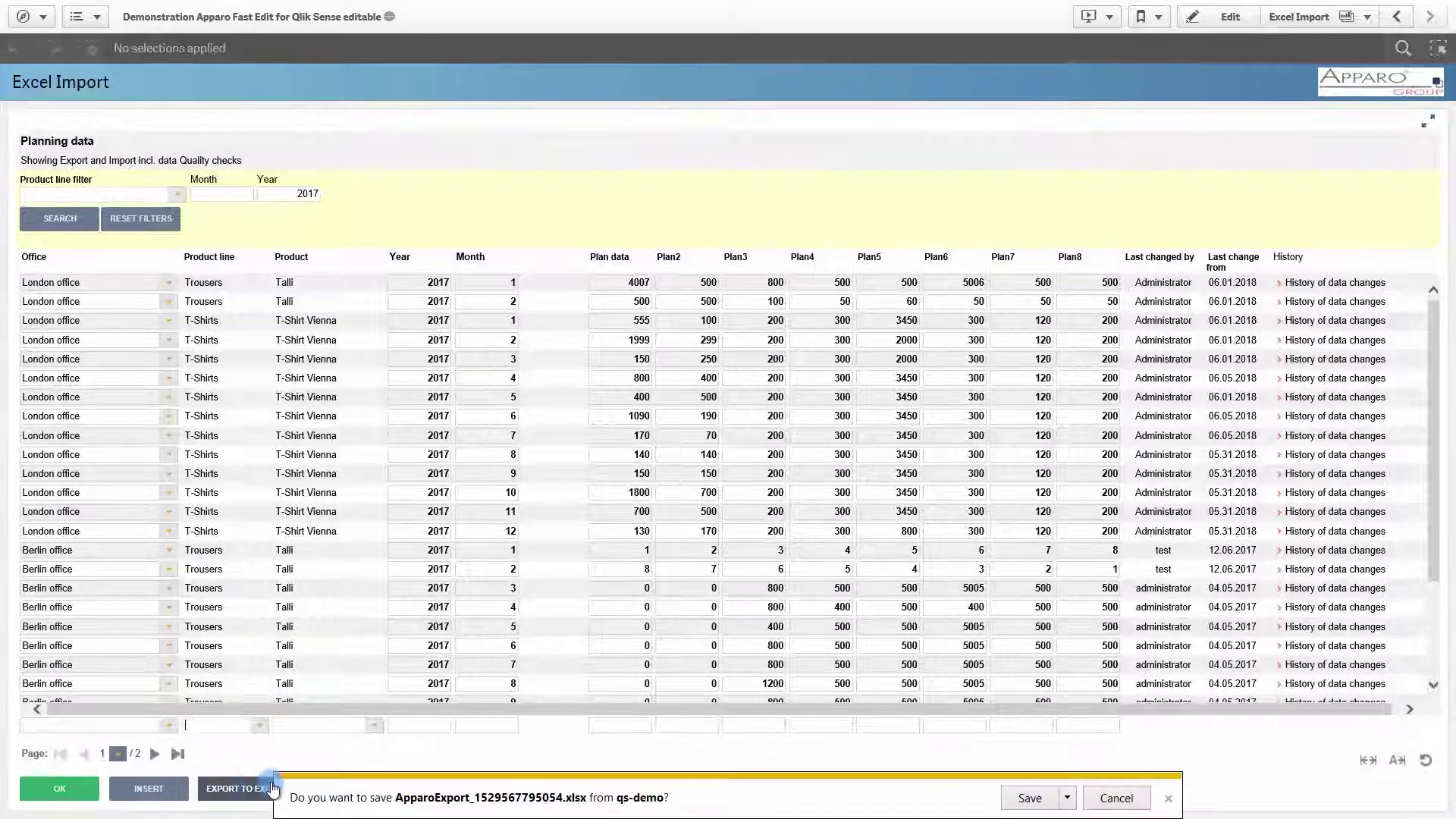
- Open the export in Excel Viewer, copy rows A3:N14, and return to Qlik's Excel Import page
click(1028, 798)
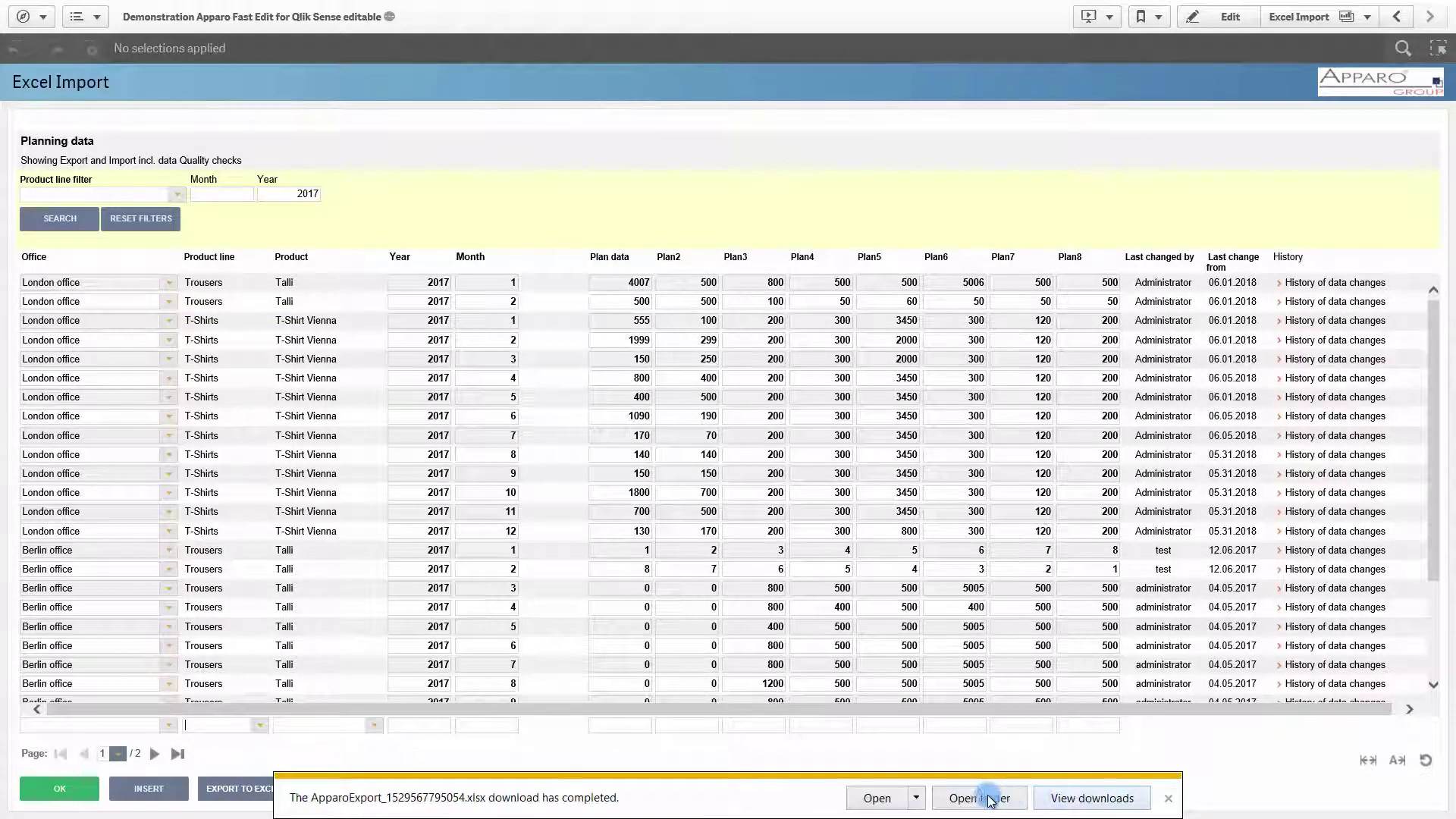
click(875, 797)
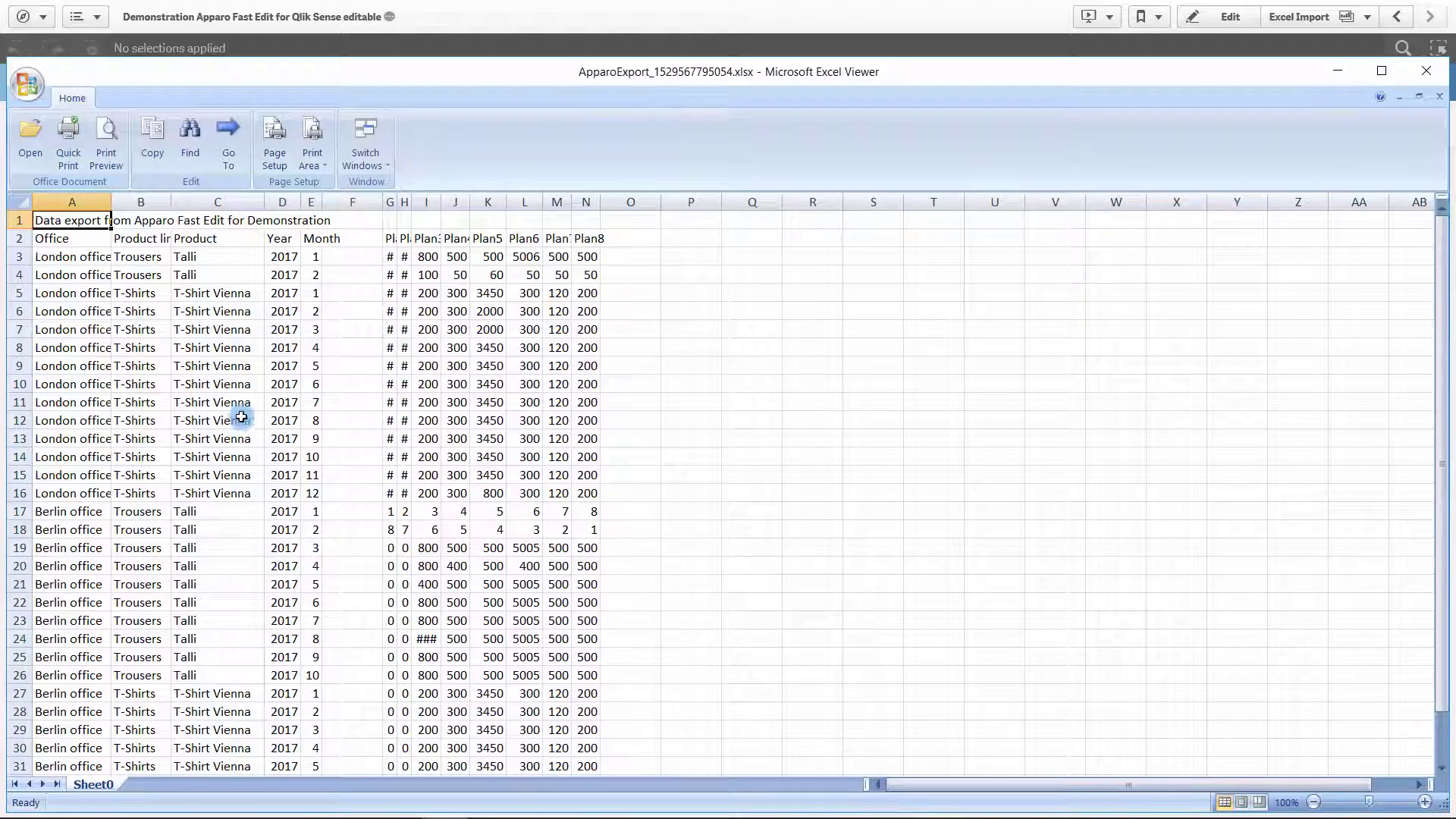
click(435, 288)
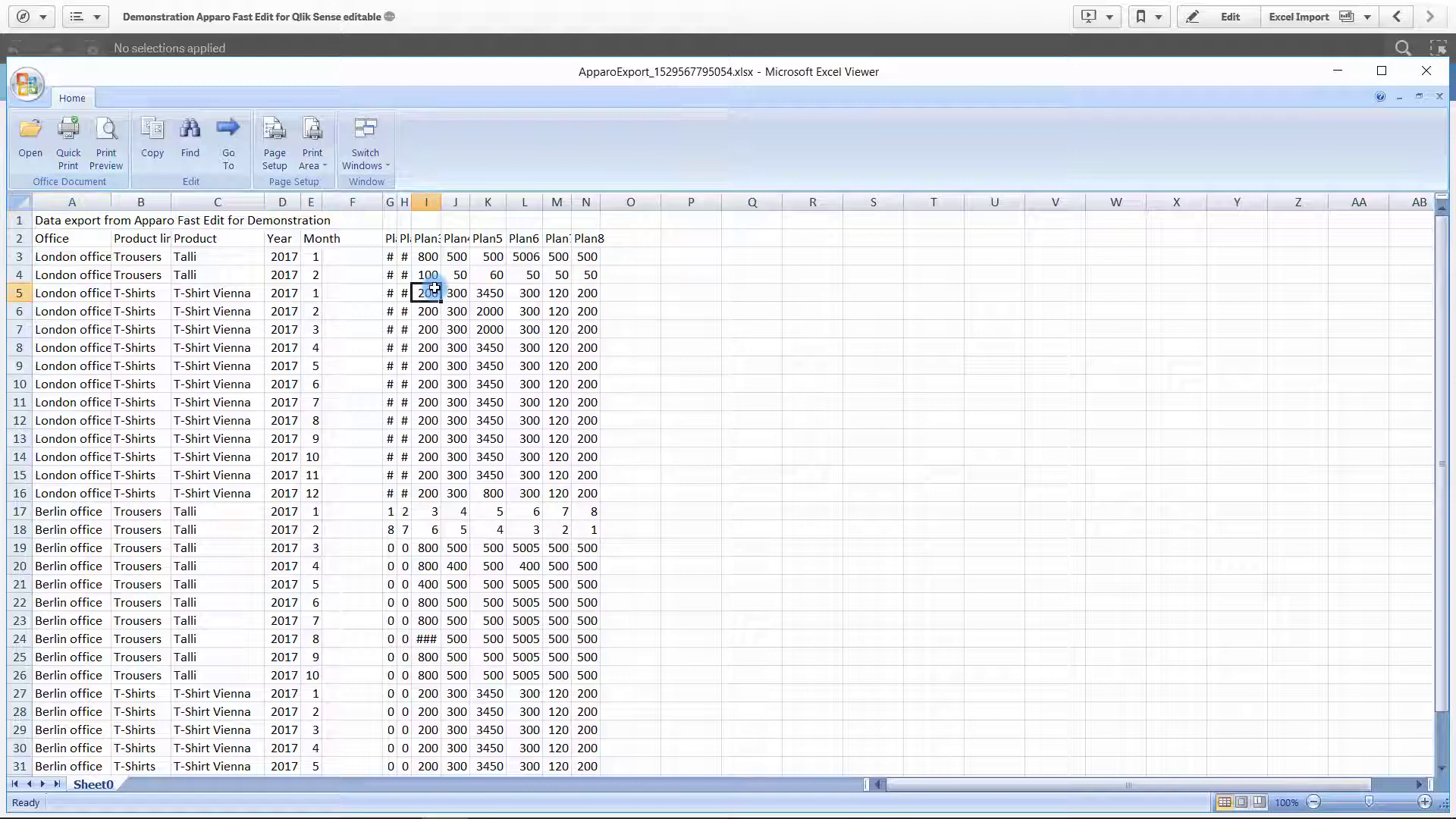
drag(65, 257, 315, 349)
drag(394, 391, 595, 462)
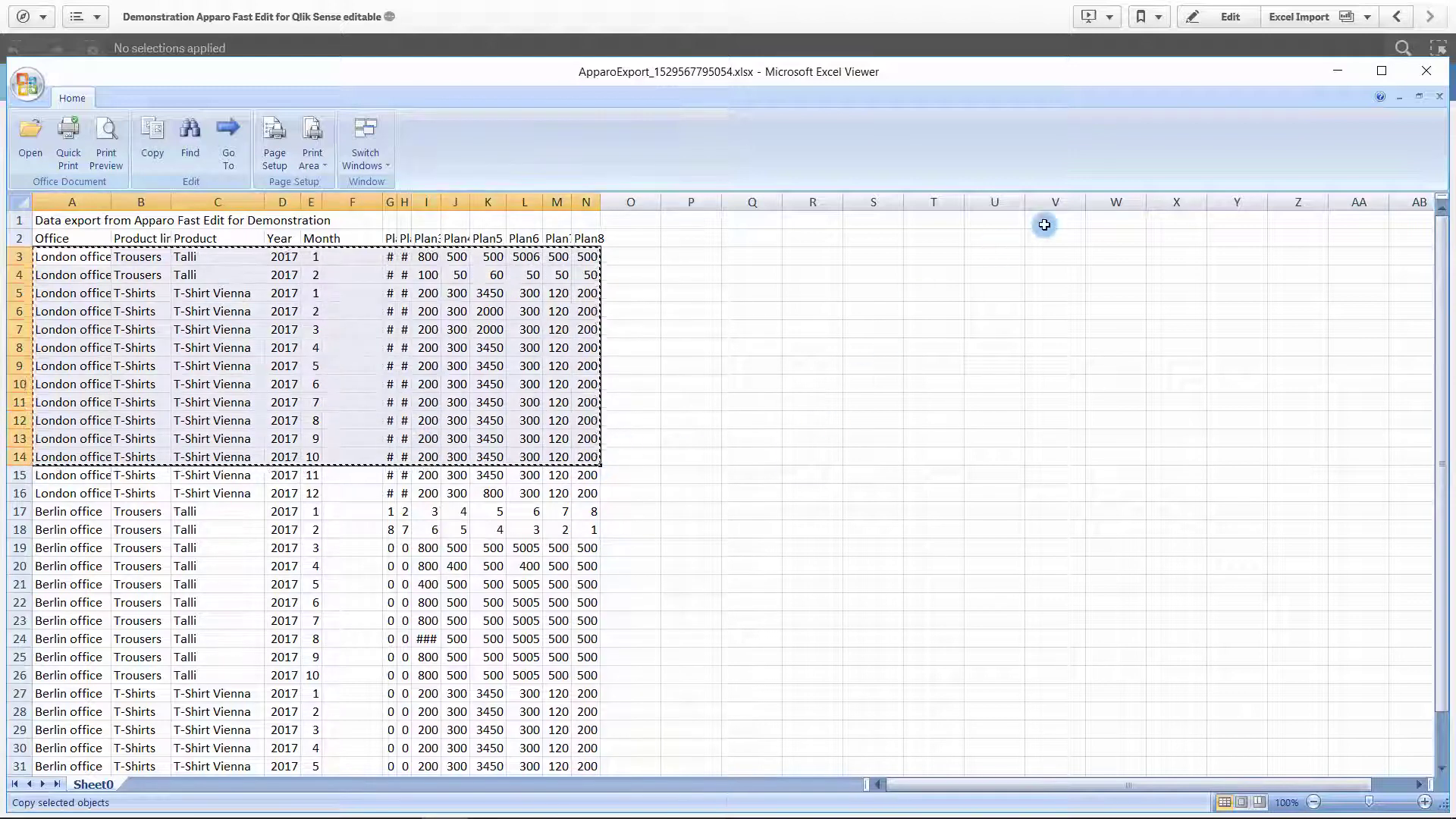
key(ctrl+c)
click(1337, 70)
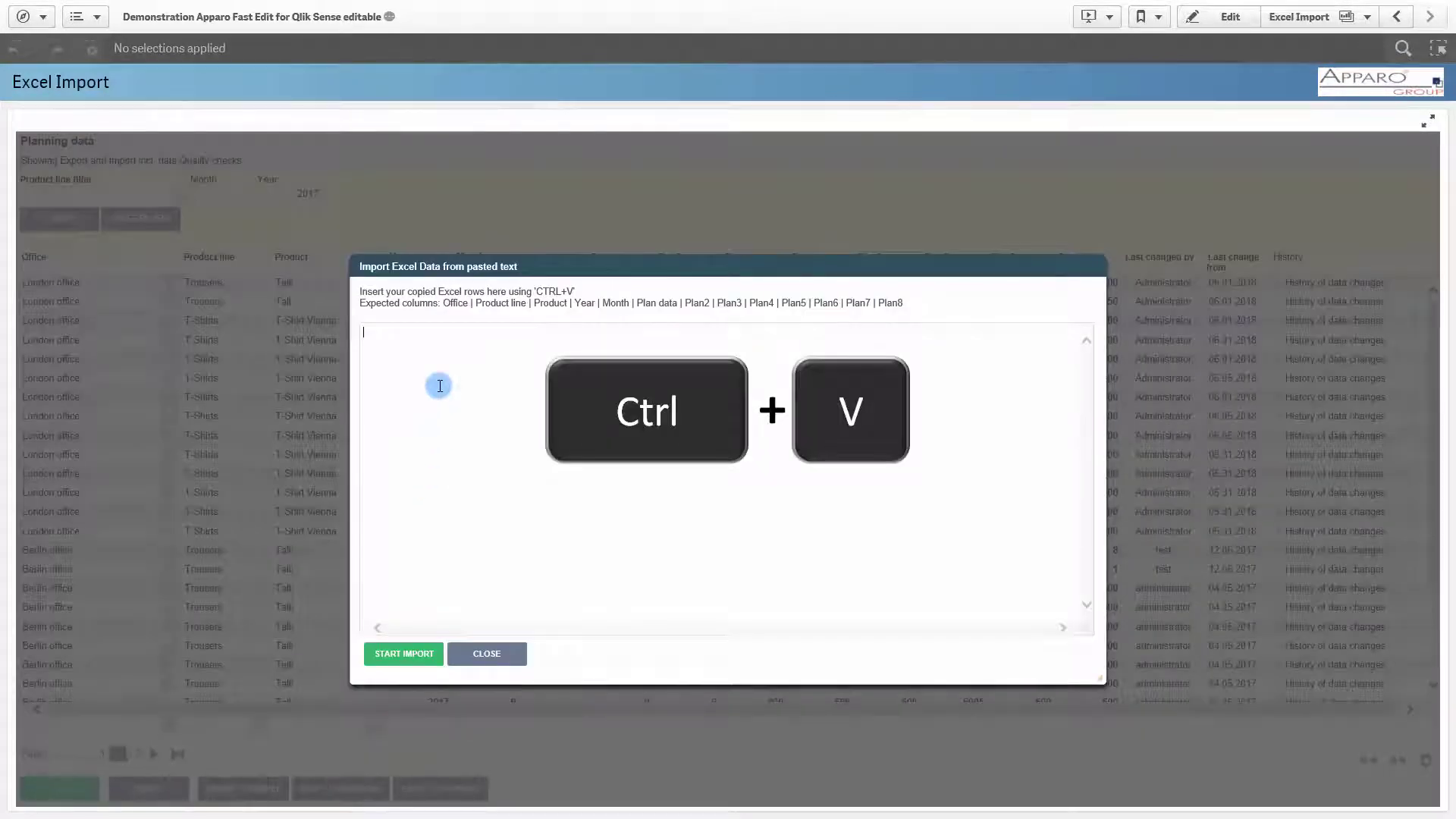
- Paste the twelve London office rows into the Excel import dialog and run the import
key(ctrl+v)
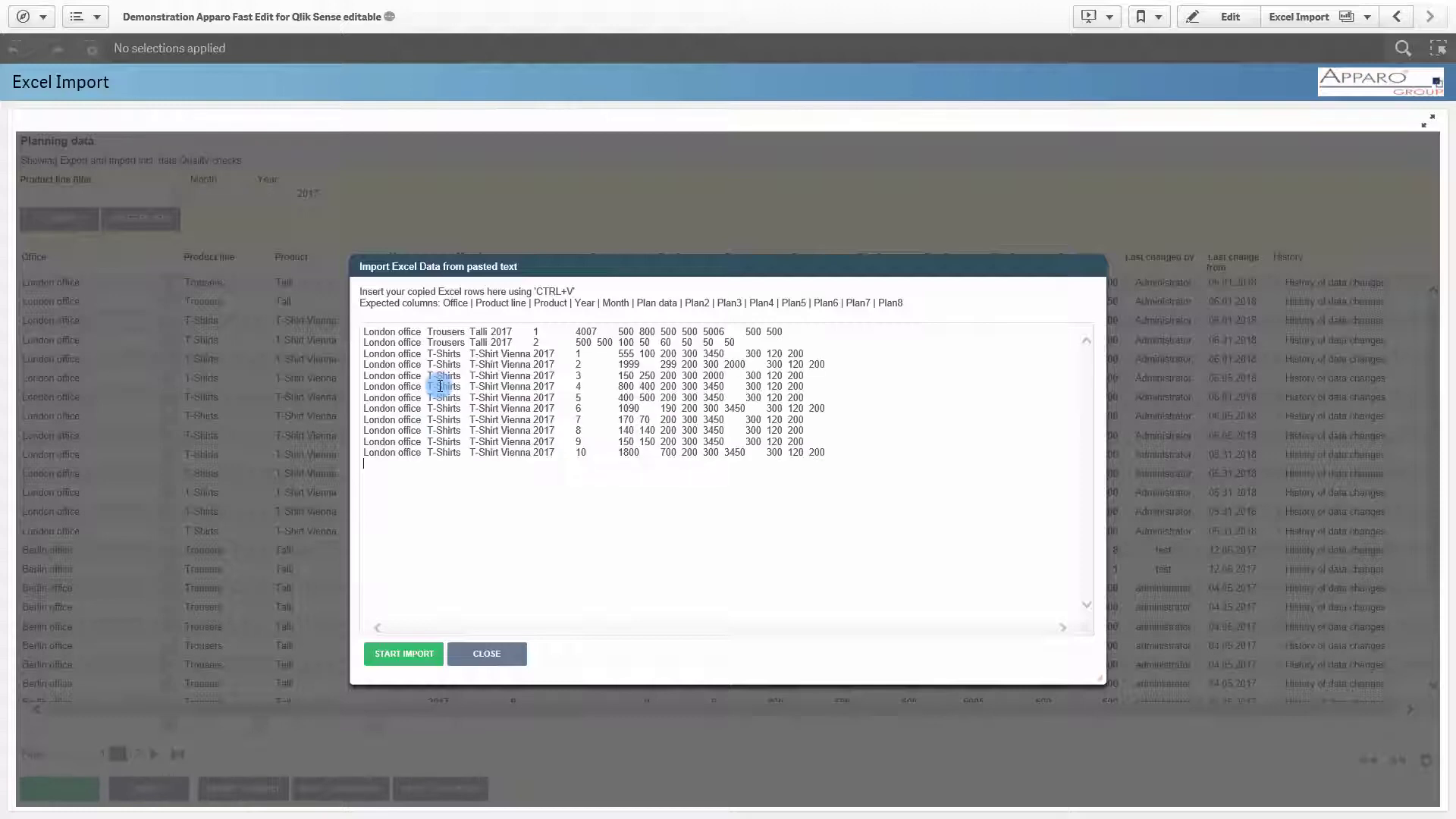
click(405, 657)
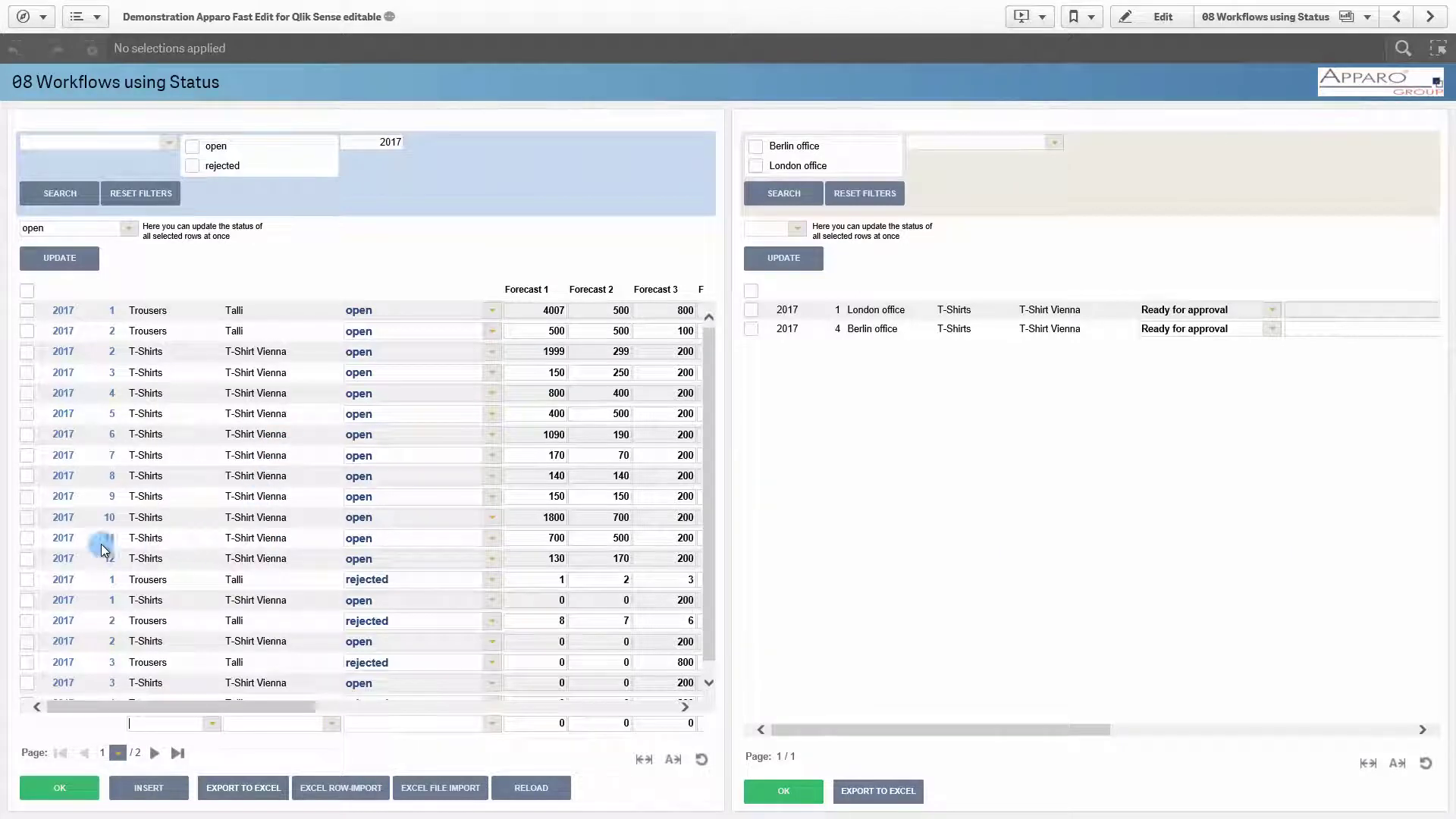
- Select the month 11 T-Shirt Vienna row and change its Forecast 1 from 700 to 1700
click(27, 537)
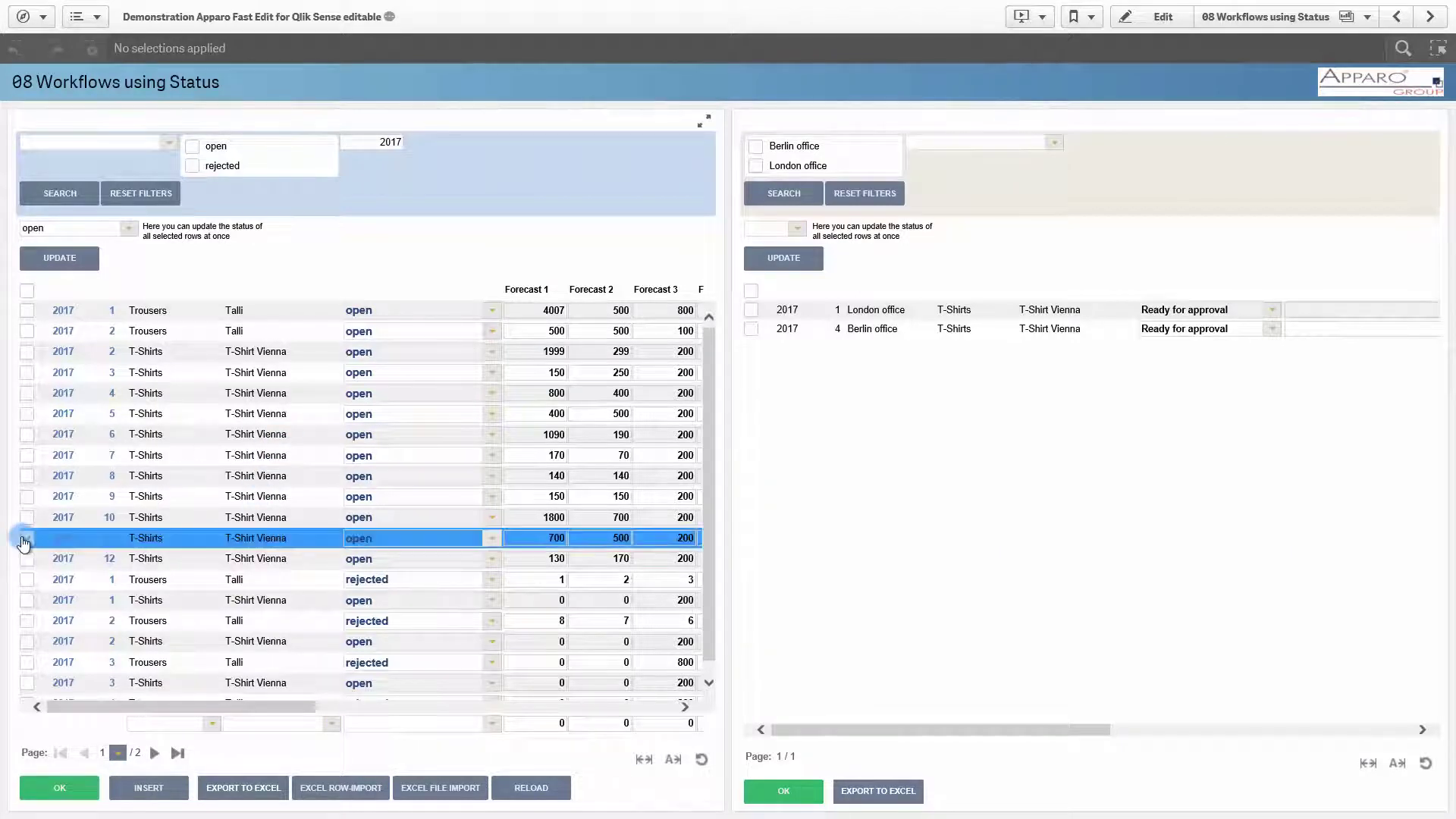
click(538, 539)
text(1)
drag(275, 707, 654, 706)
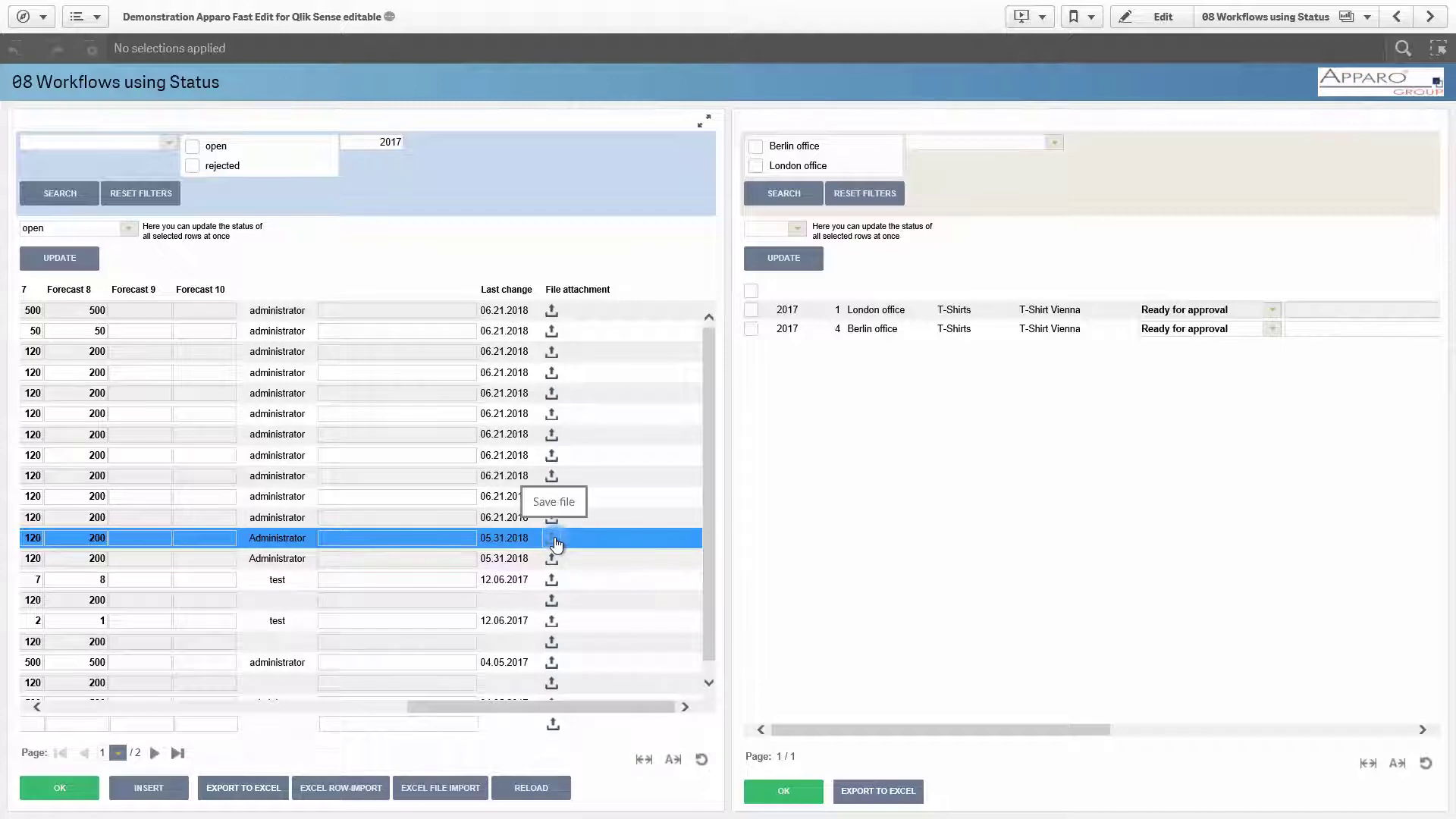
- Open the file upload for the selected row, then cancel it without attaching anything
click(554, 540)
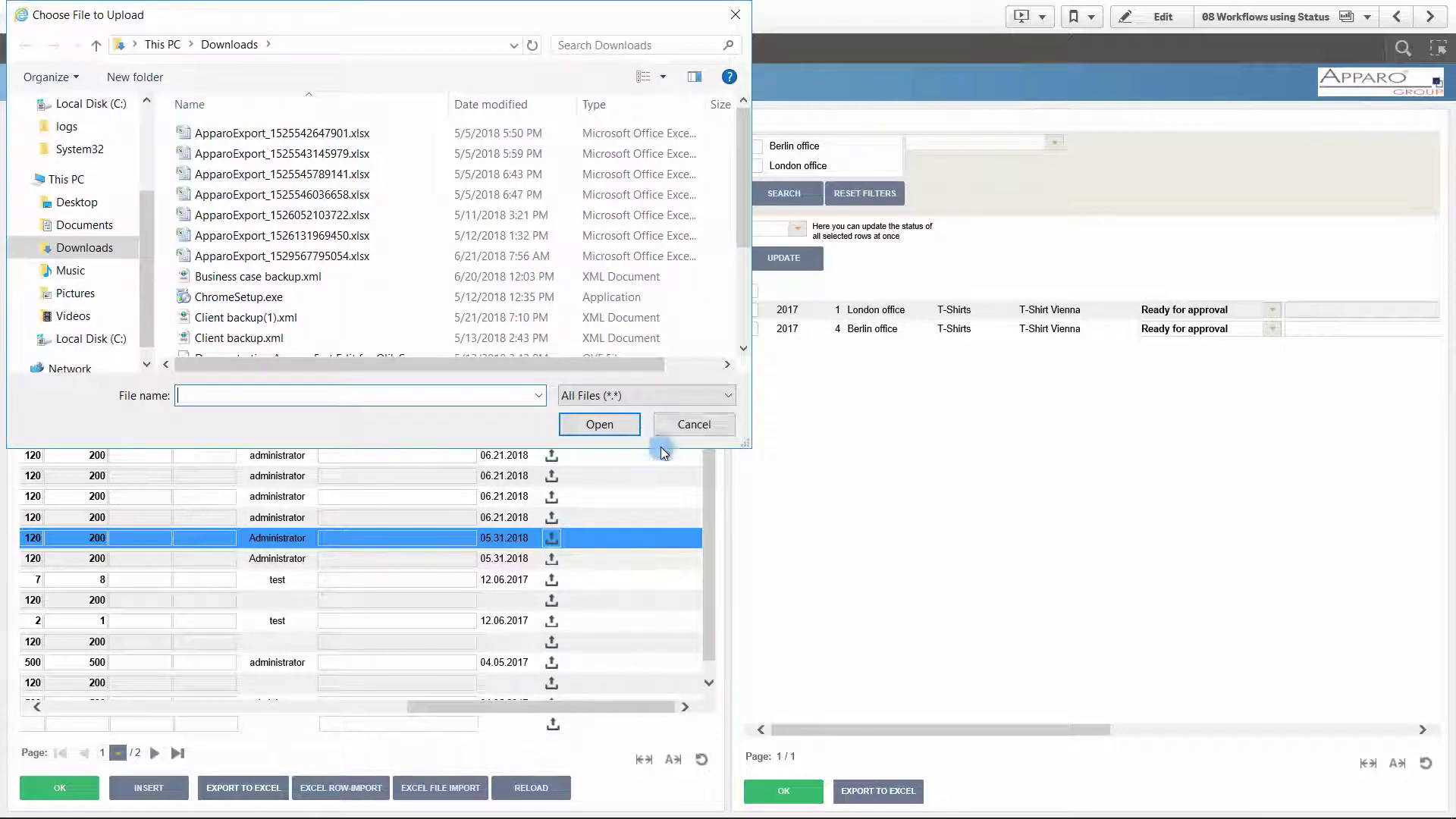
click(689, 425)
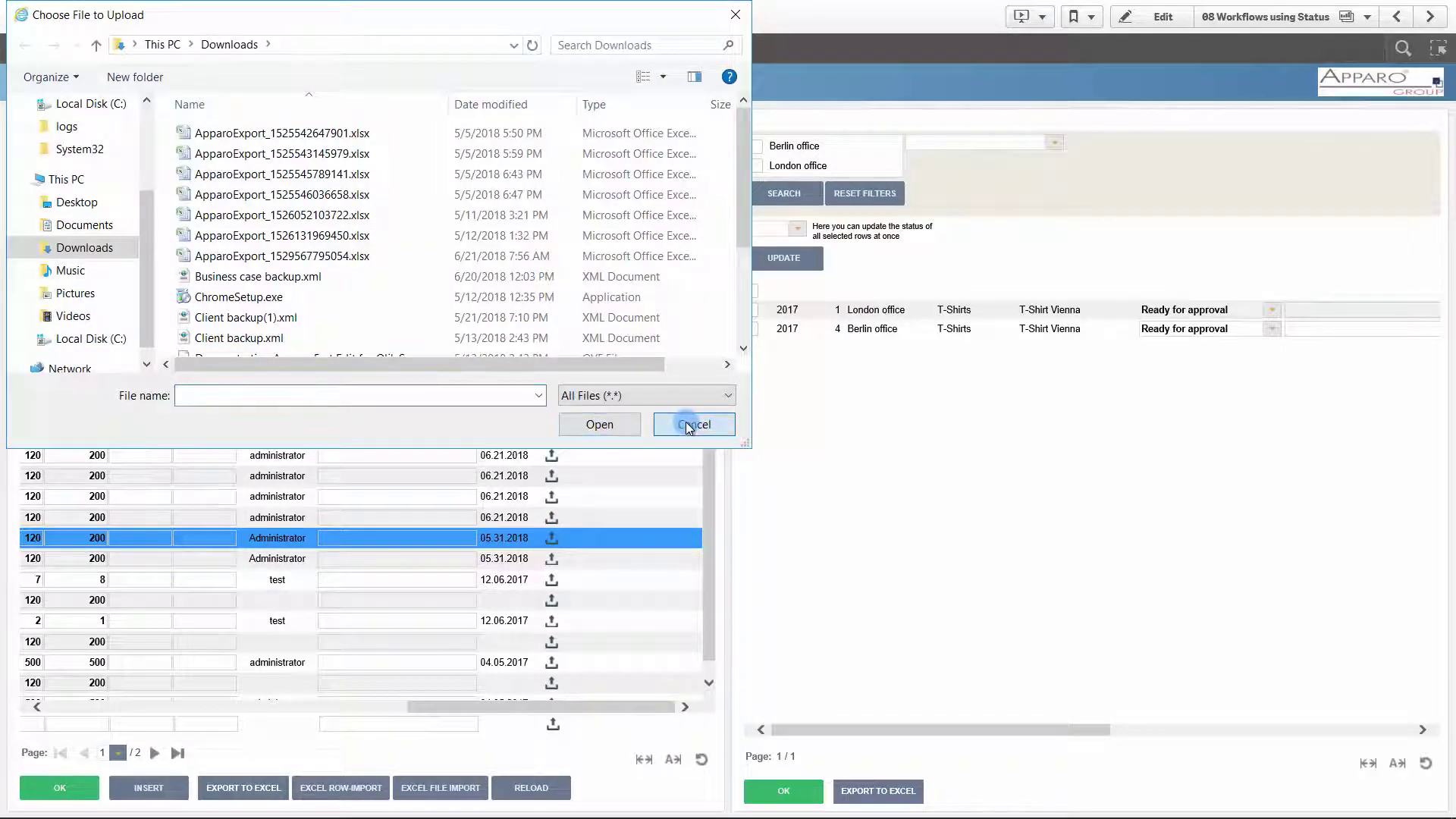
drag(545, 708, 164, 703)
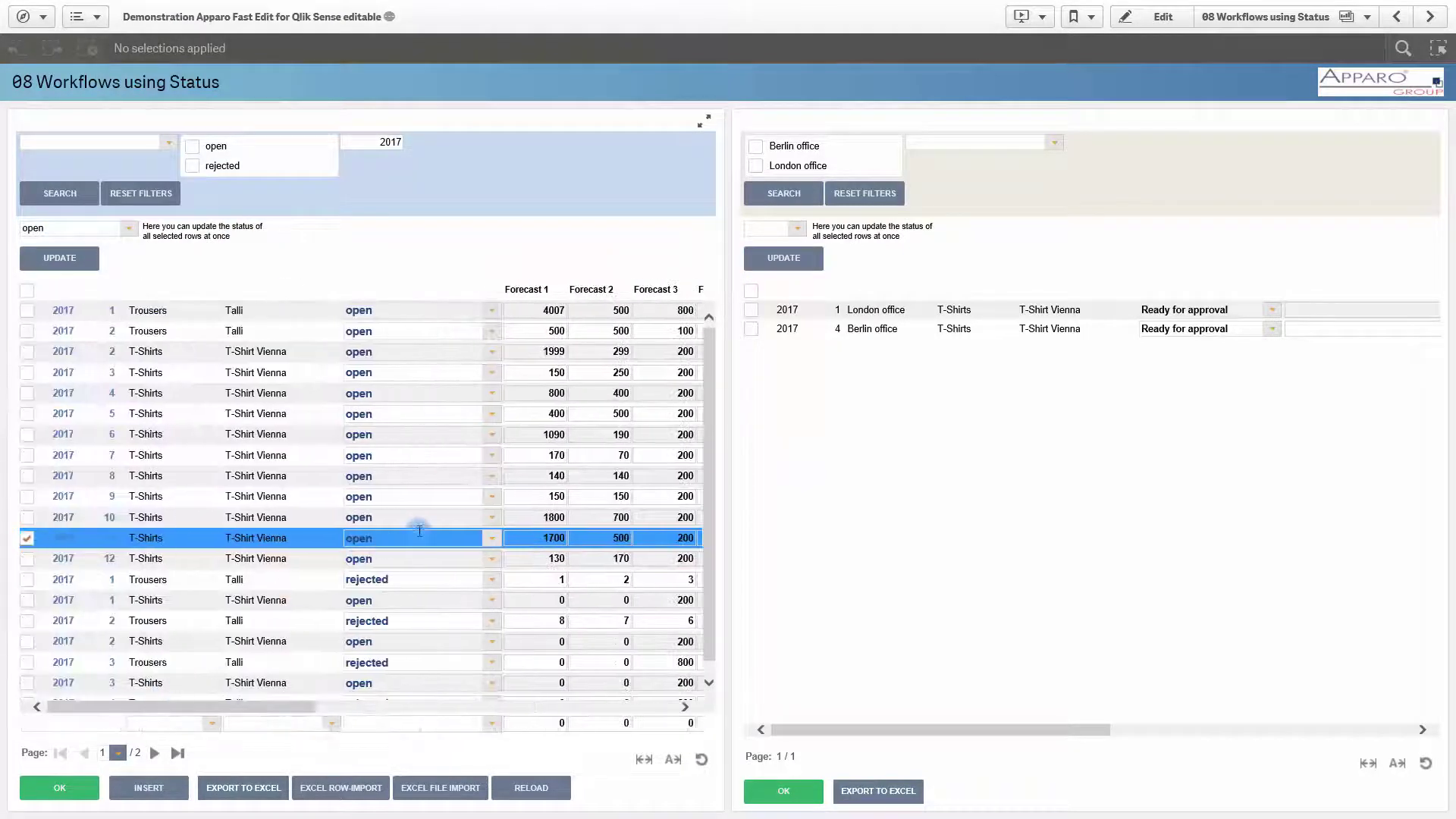
- Mark the month 11 T-Shirt Vienna row as Ready for approval and save
click(492, 544)
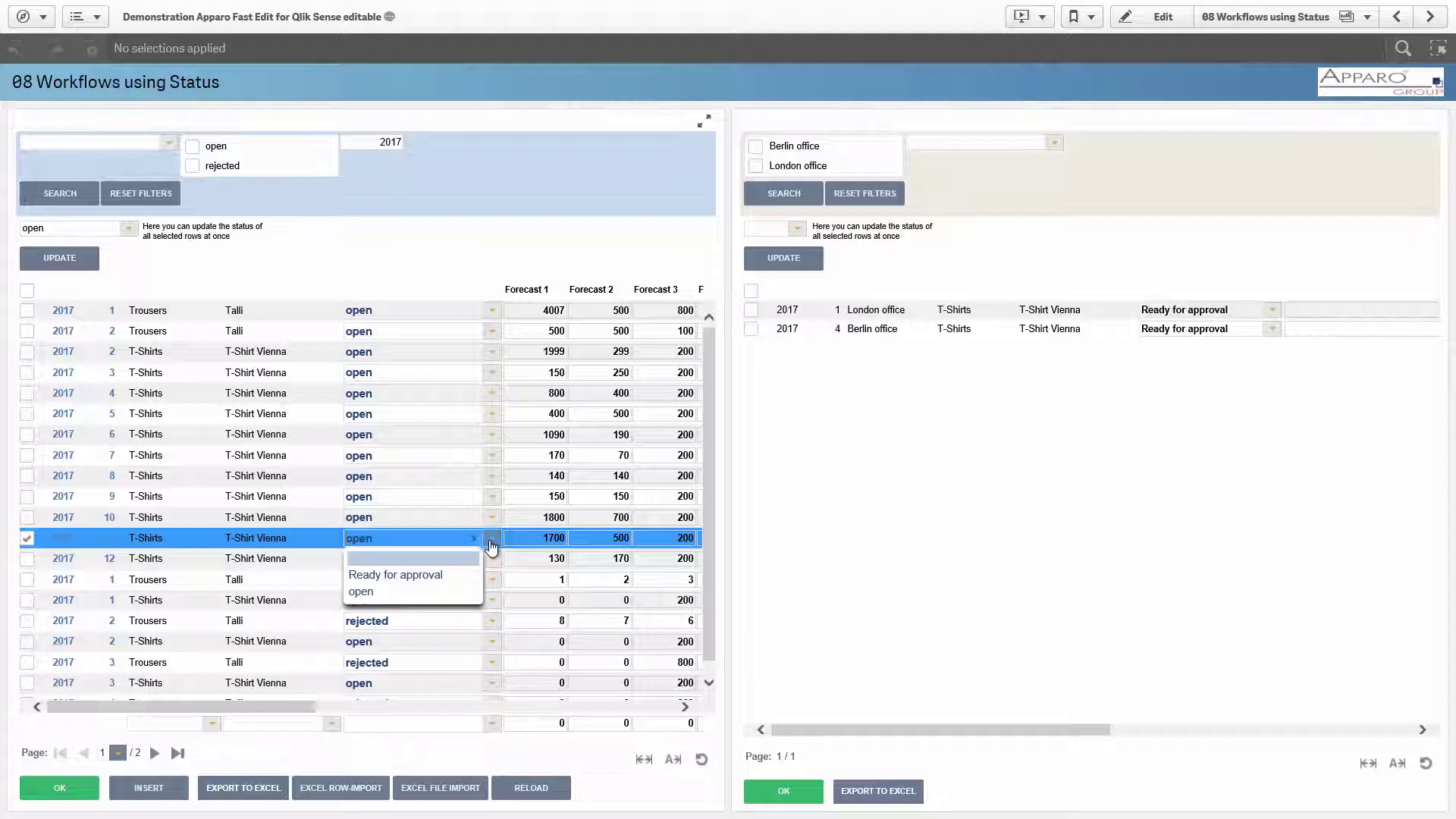
click(419, 577)
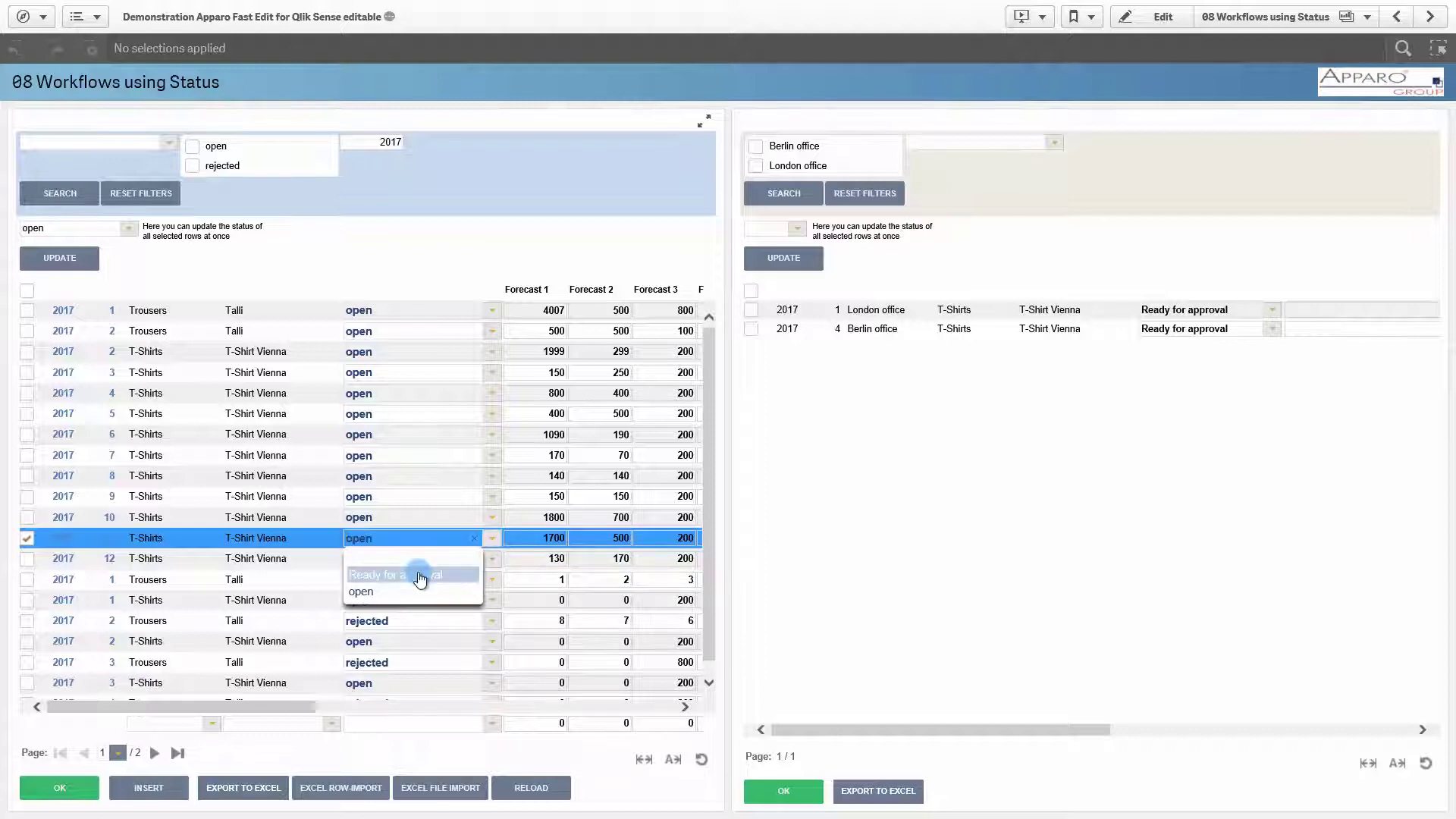
click(60, 791)
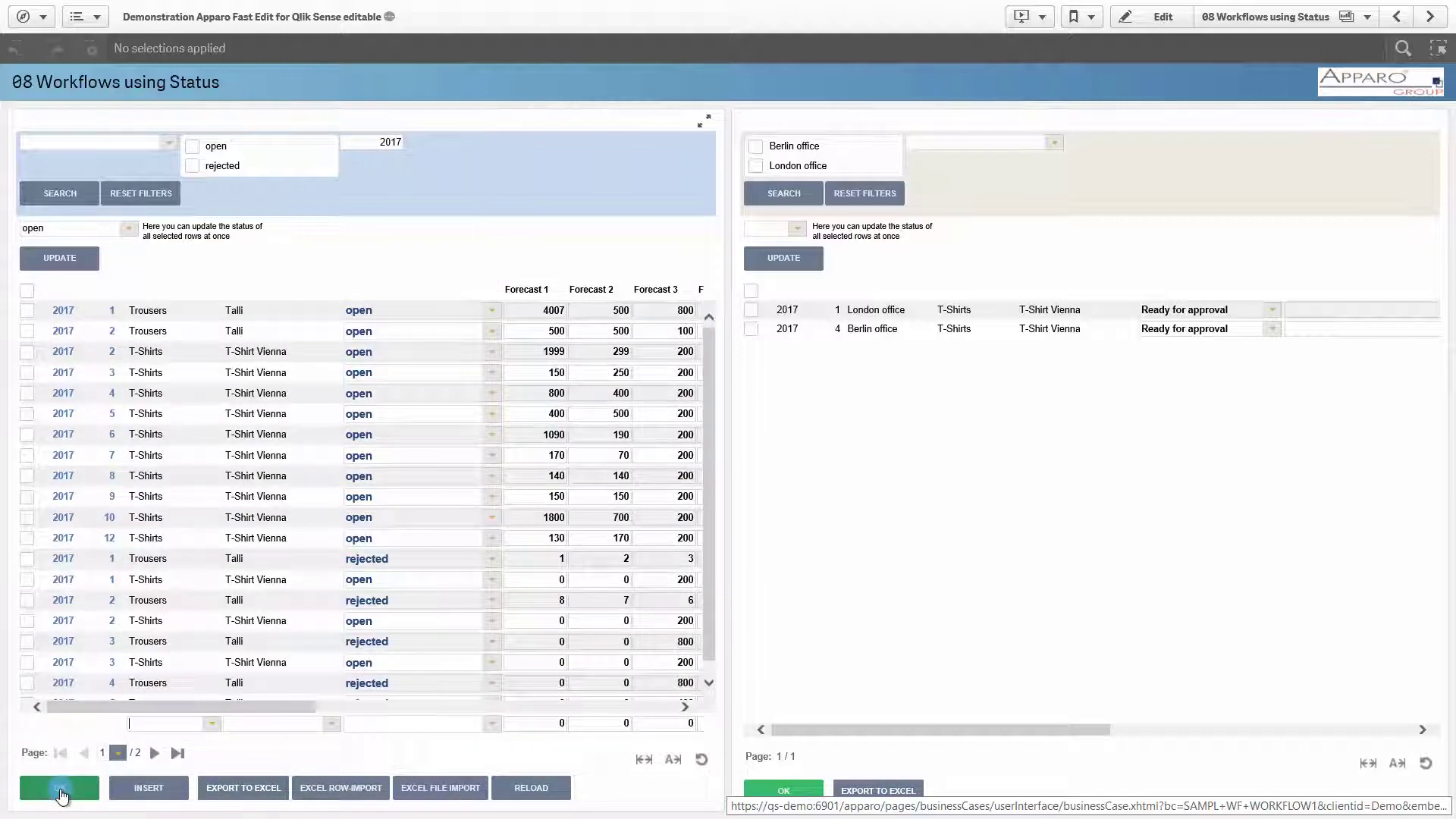
- Refresh the approval list to show the month 11 London row, then set the Berlin office row to closed
click(881, 471)
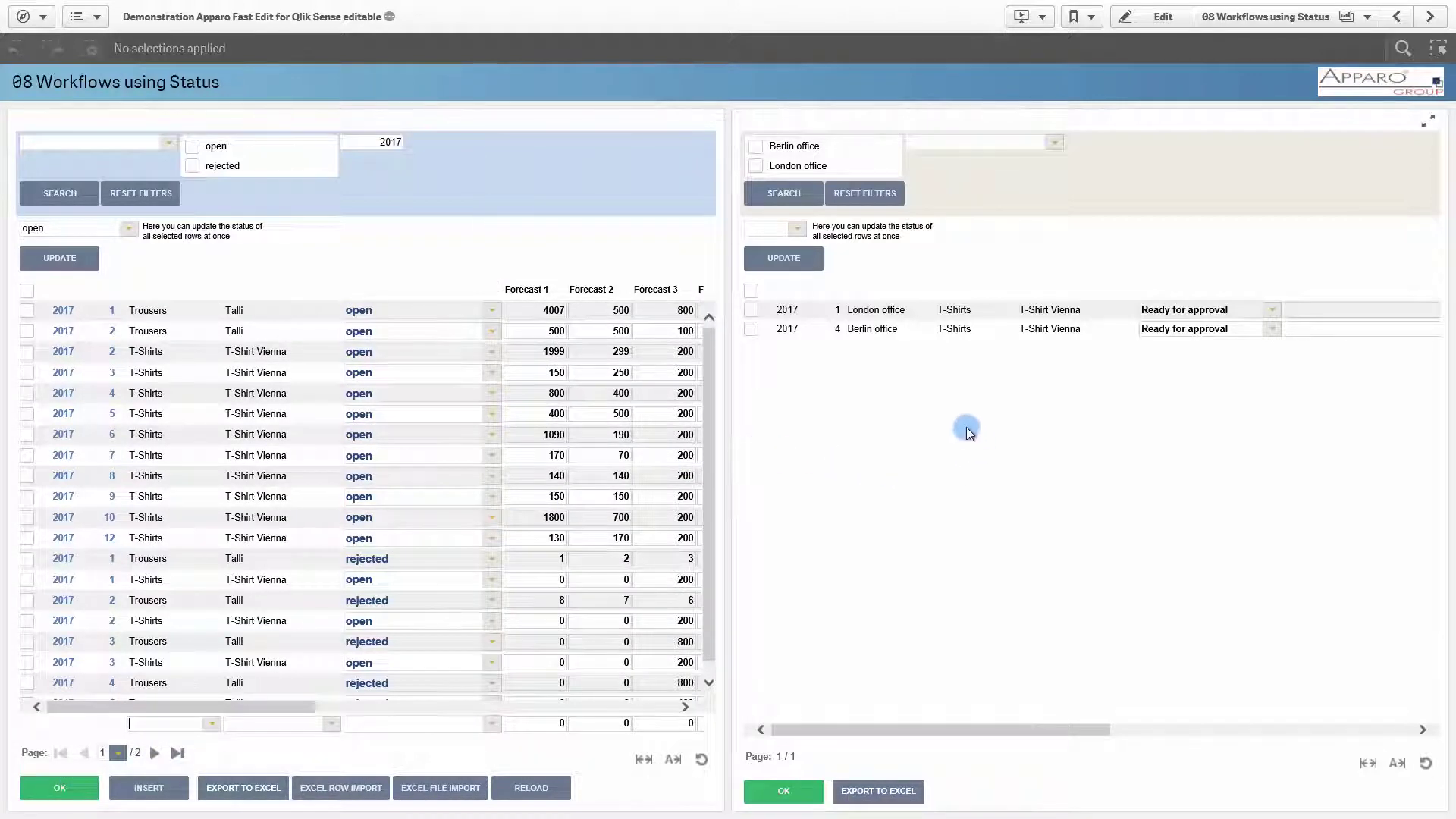
click(796, 194)
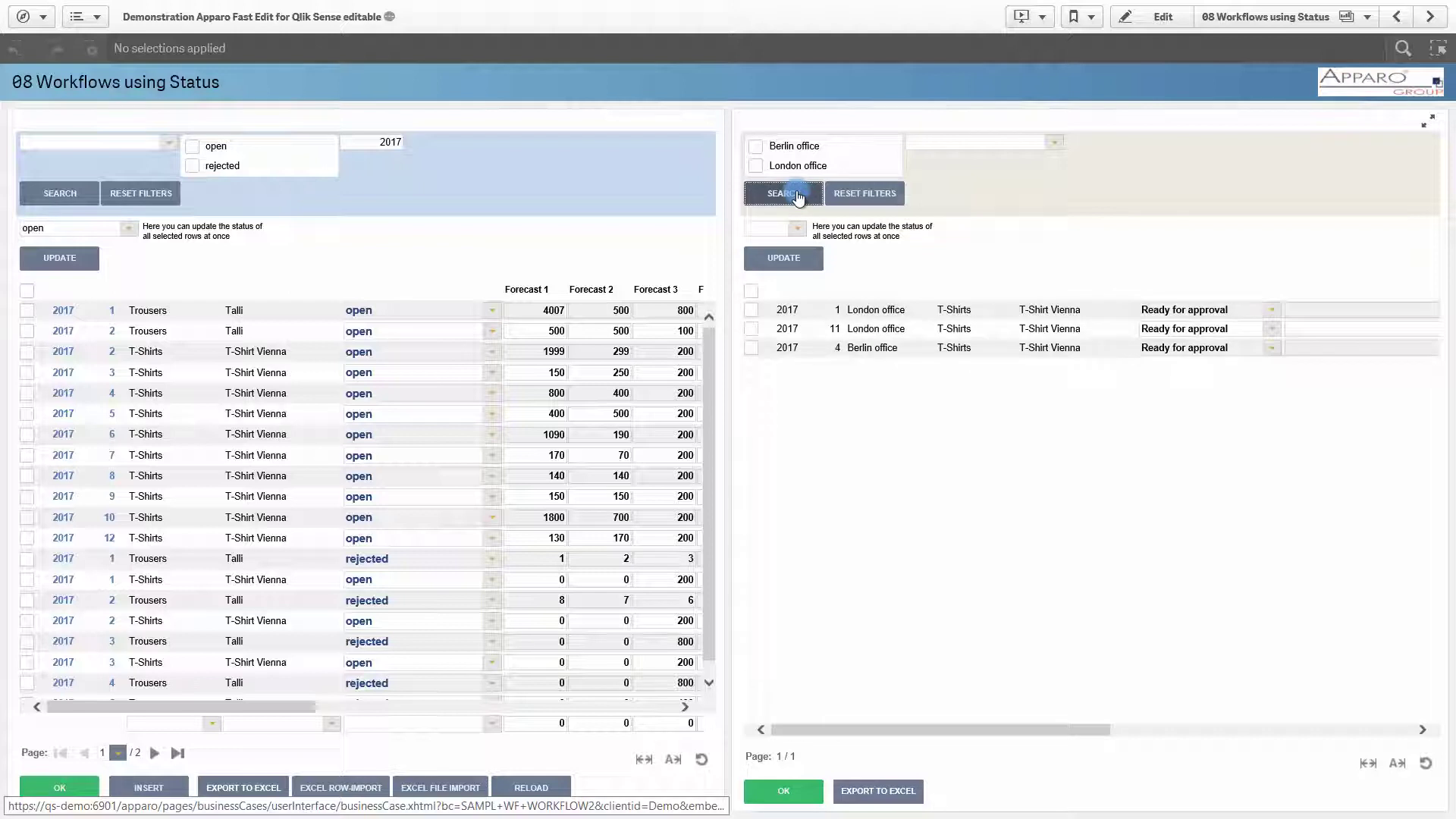
click(1271, 351)
click(1273, 353)
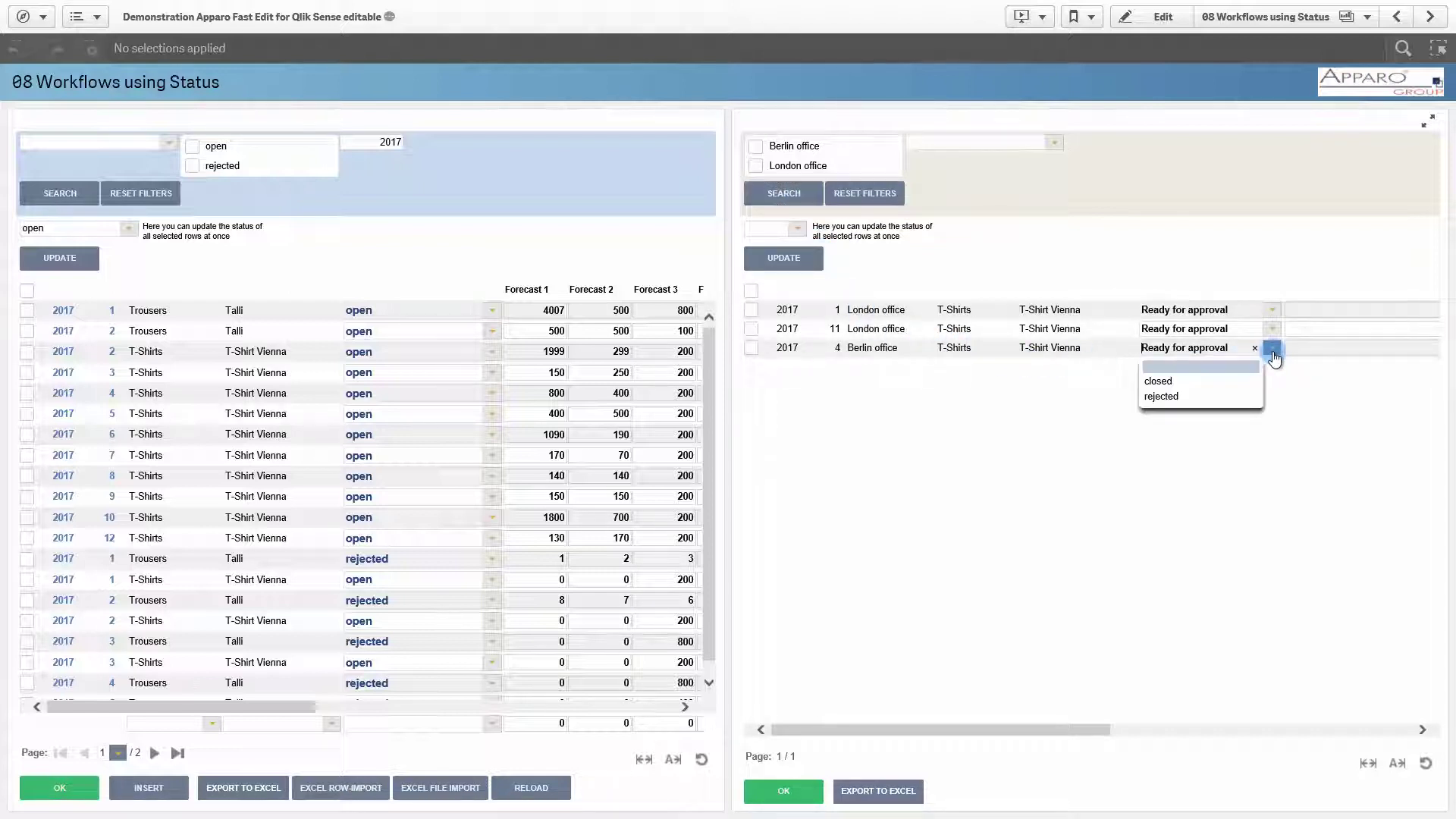
click(1234, 381)
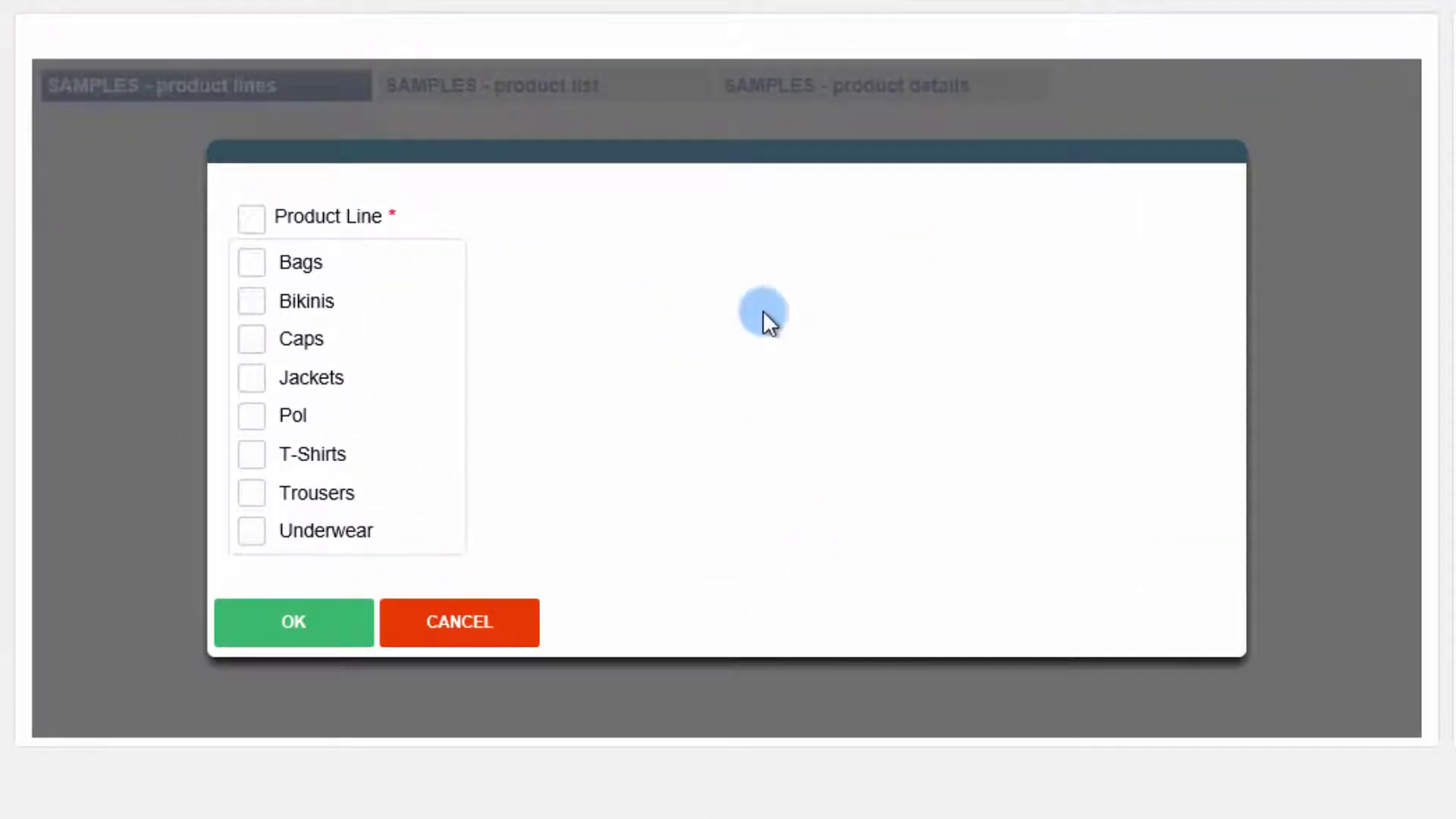
- Choose Bags, Bikinis and Caps as the product lines and confirm
click(253, 263)
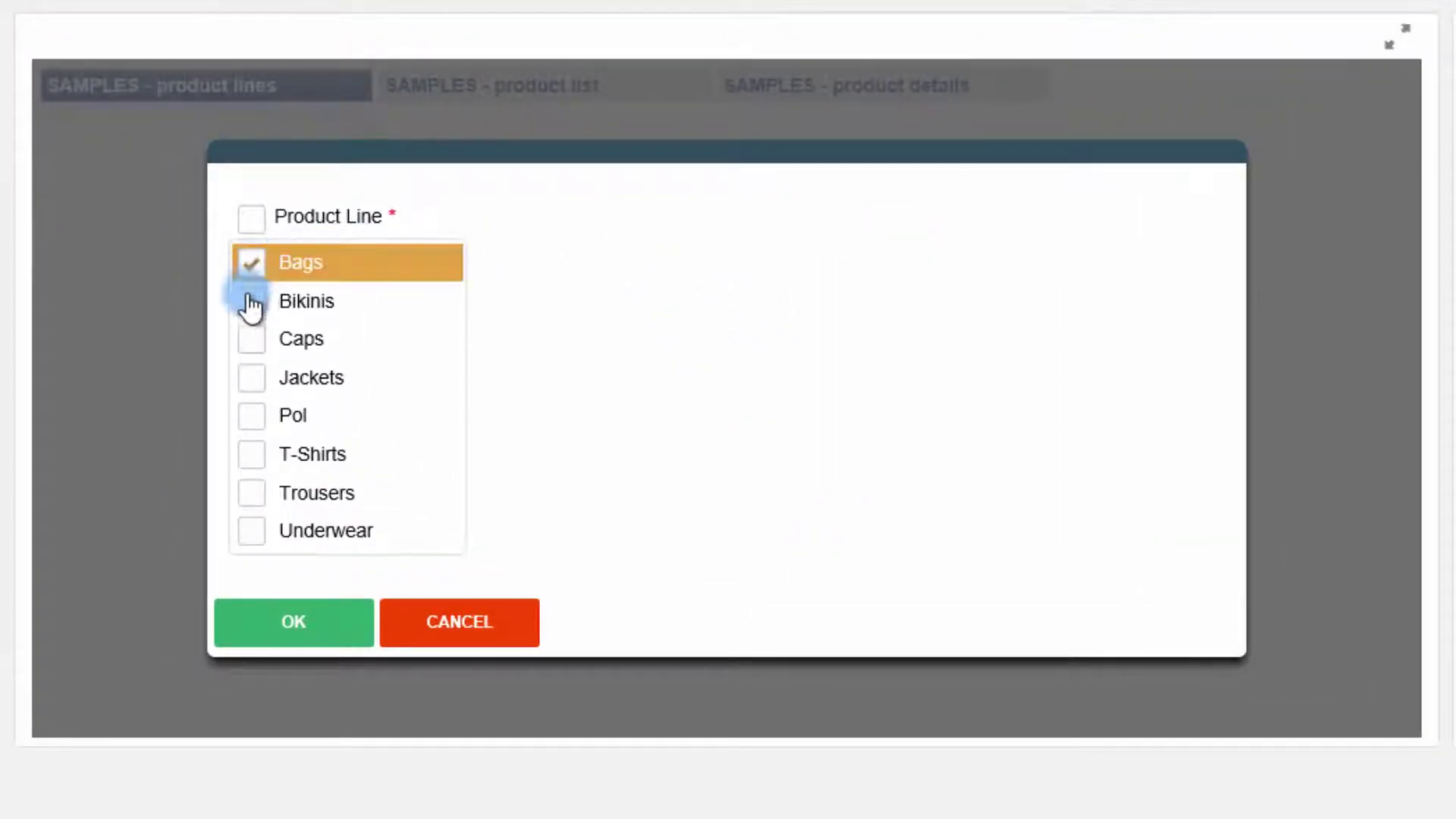
click(251, 302)
click(256, 341)
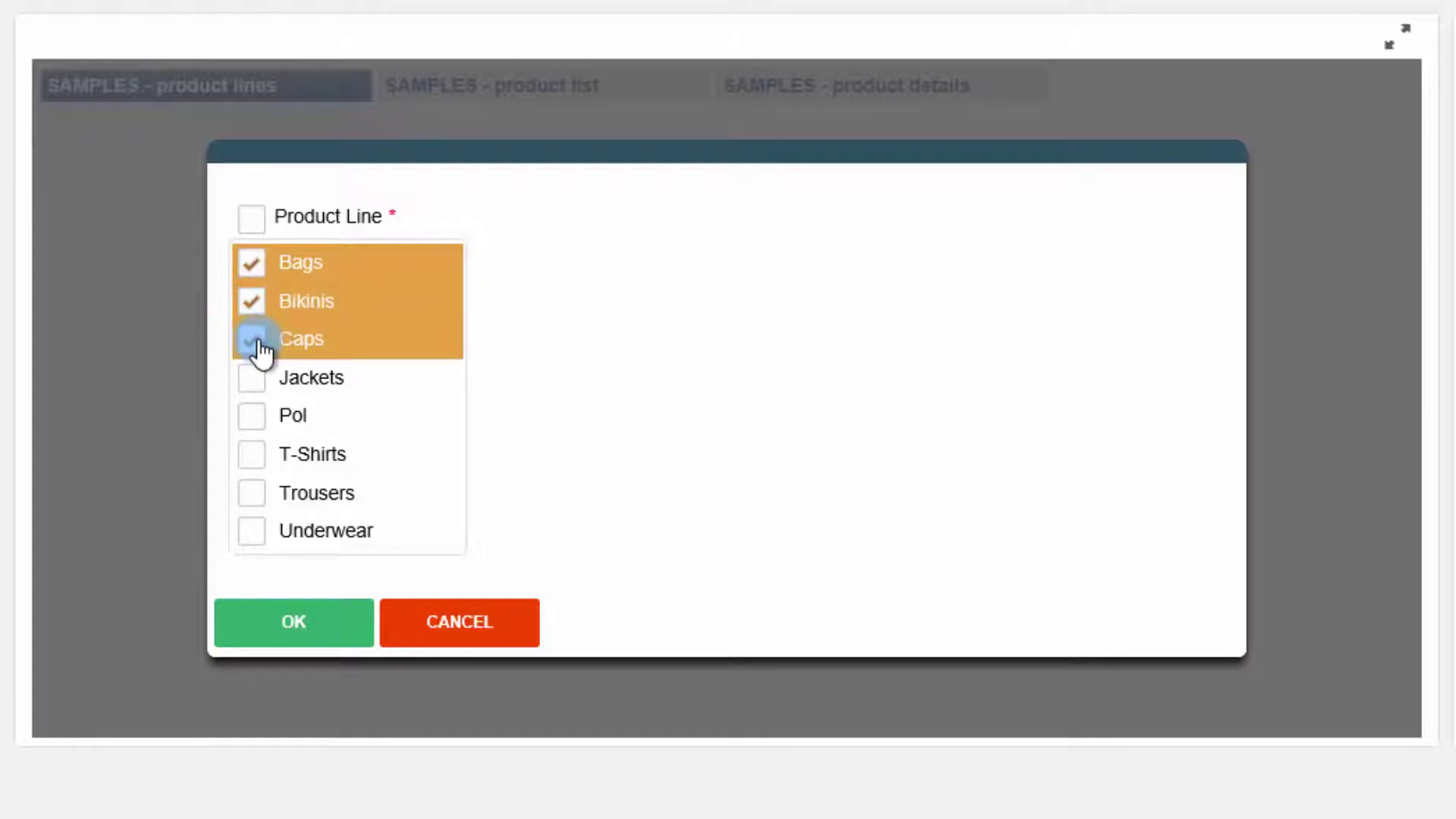
click(284, 629)
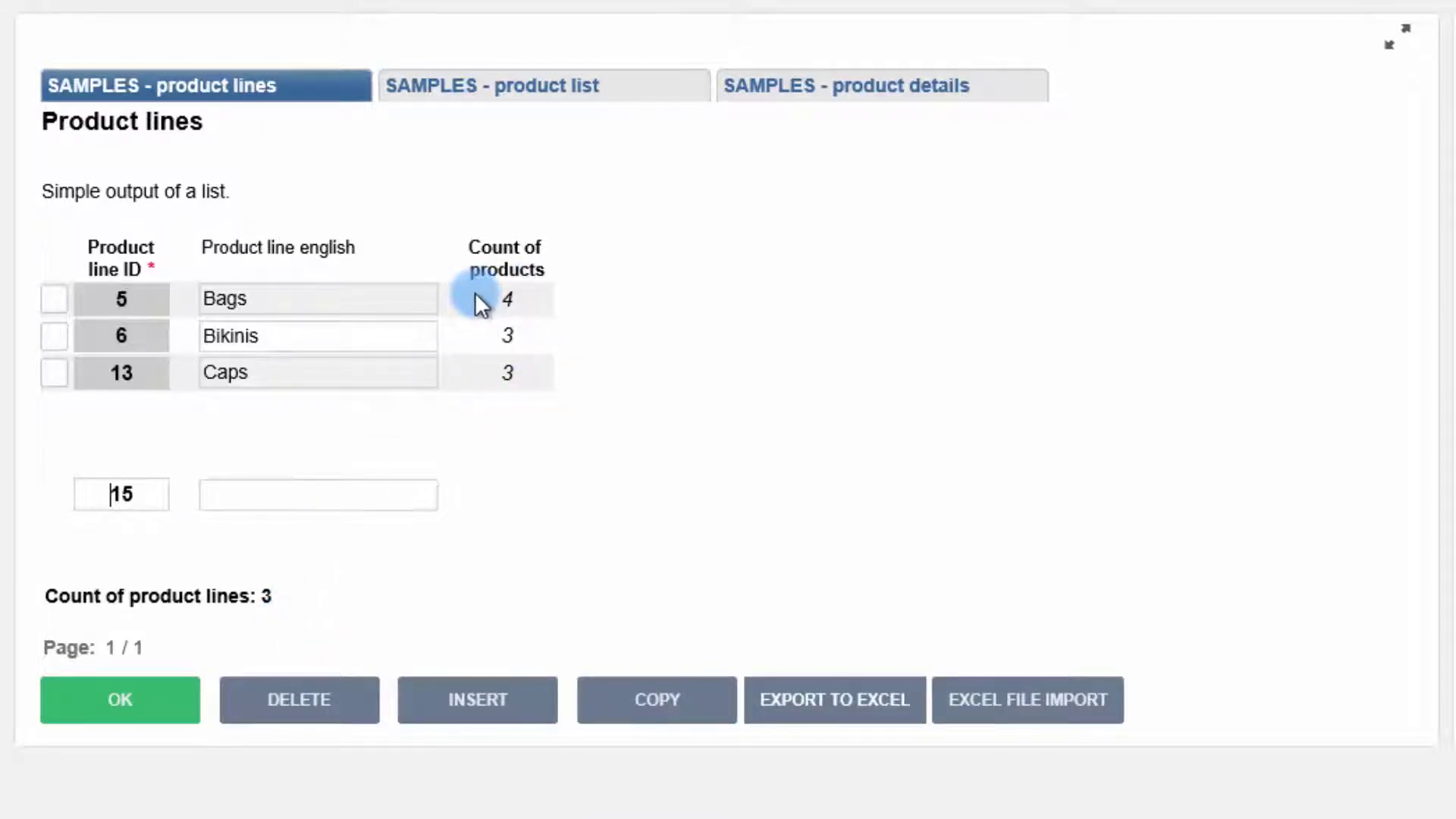
- Browse the SAMPLES product list, then switch to the SAMPLES product details view
click(500, 87)
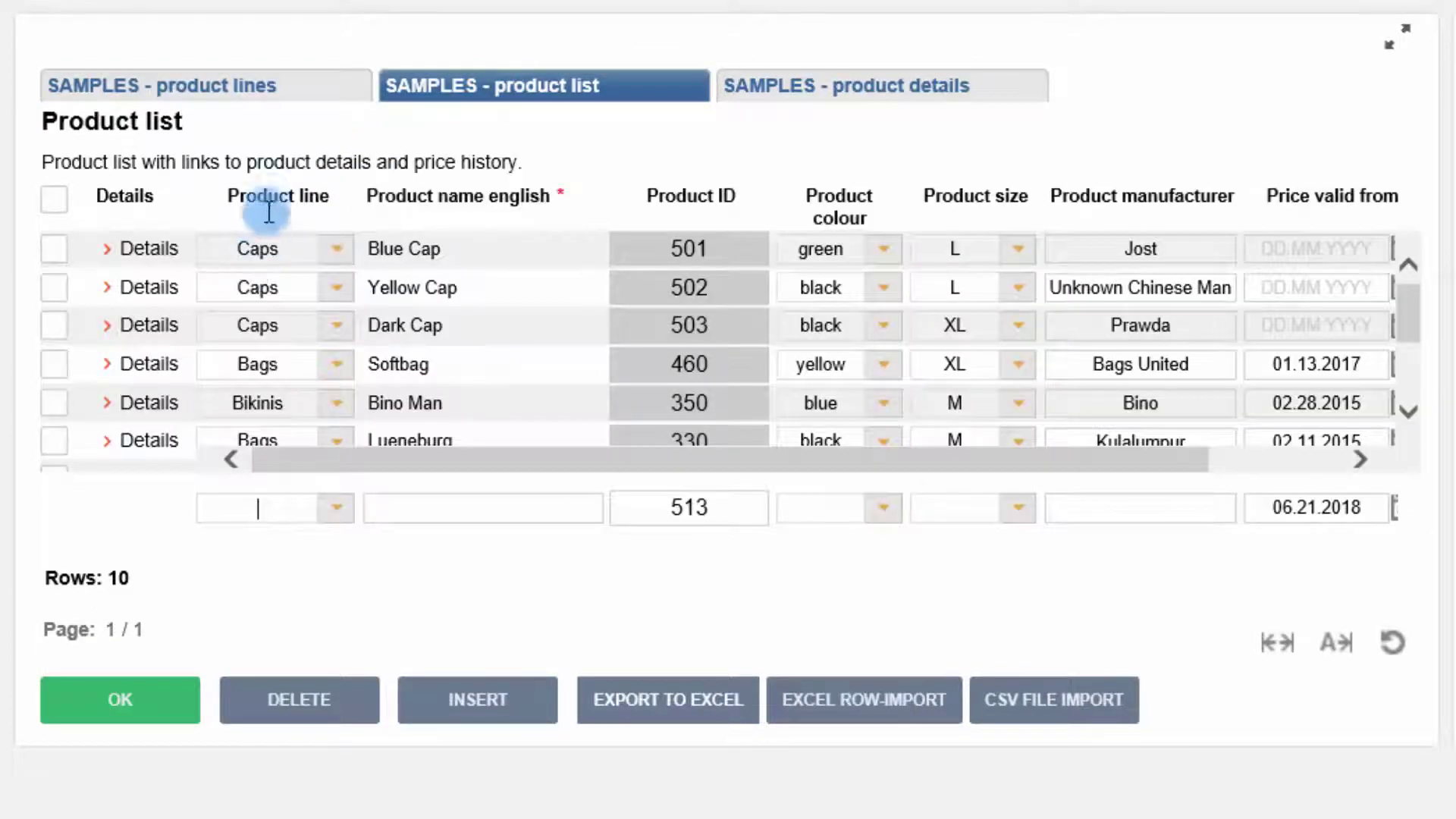
scroll(267, 319, down, 4)
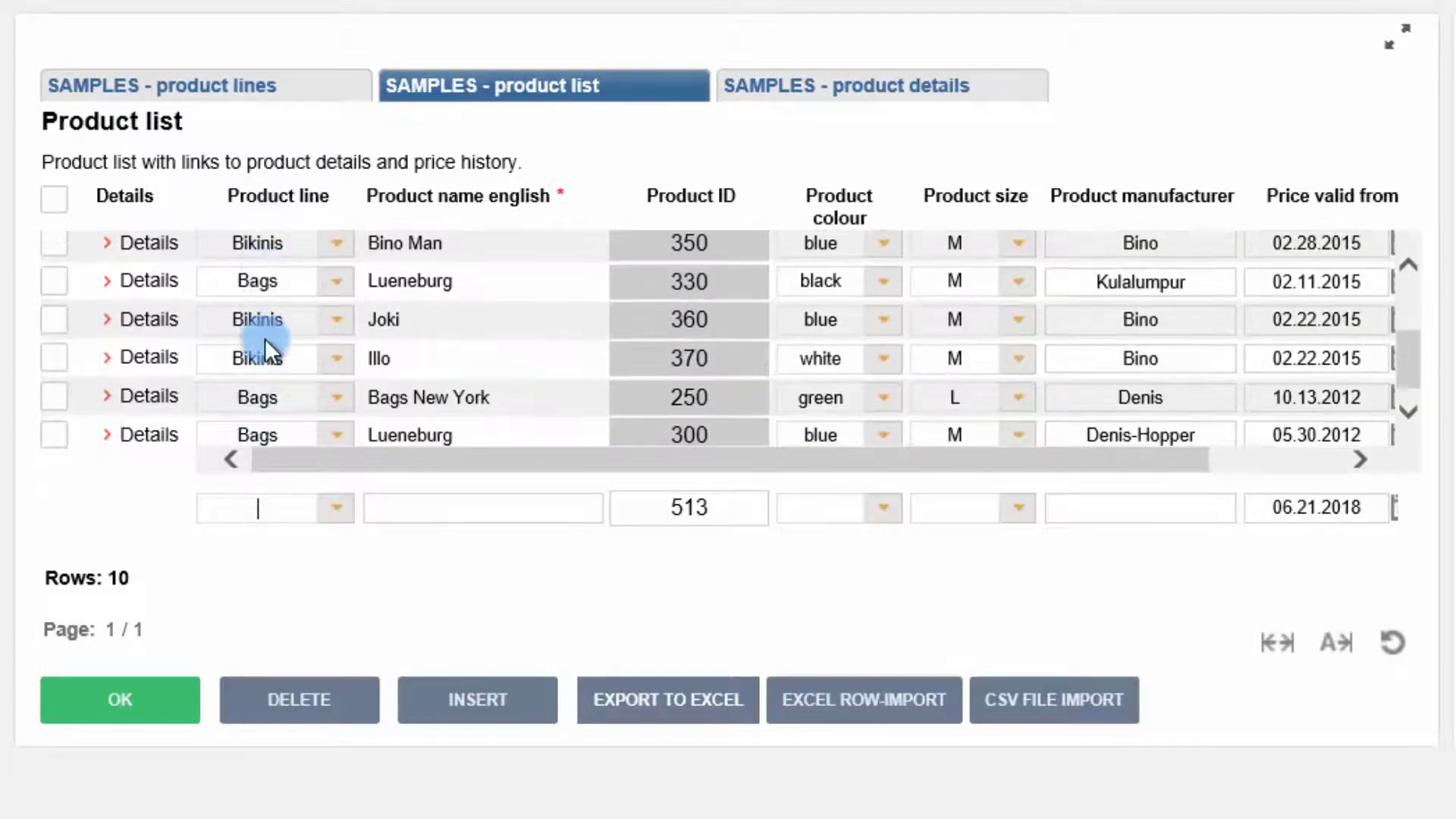
scroll(267, 339, up, 4)
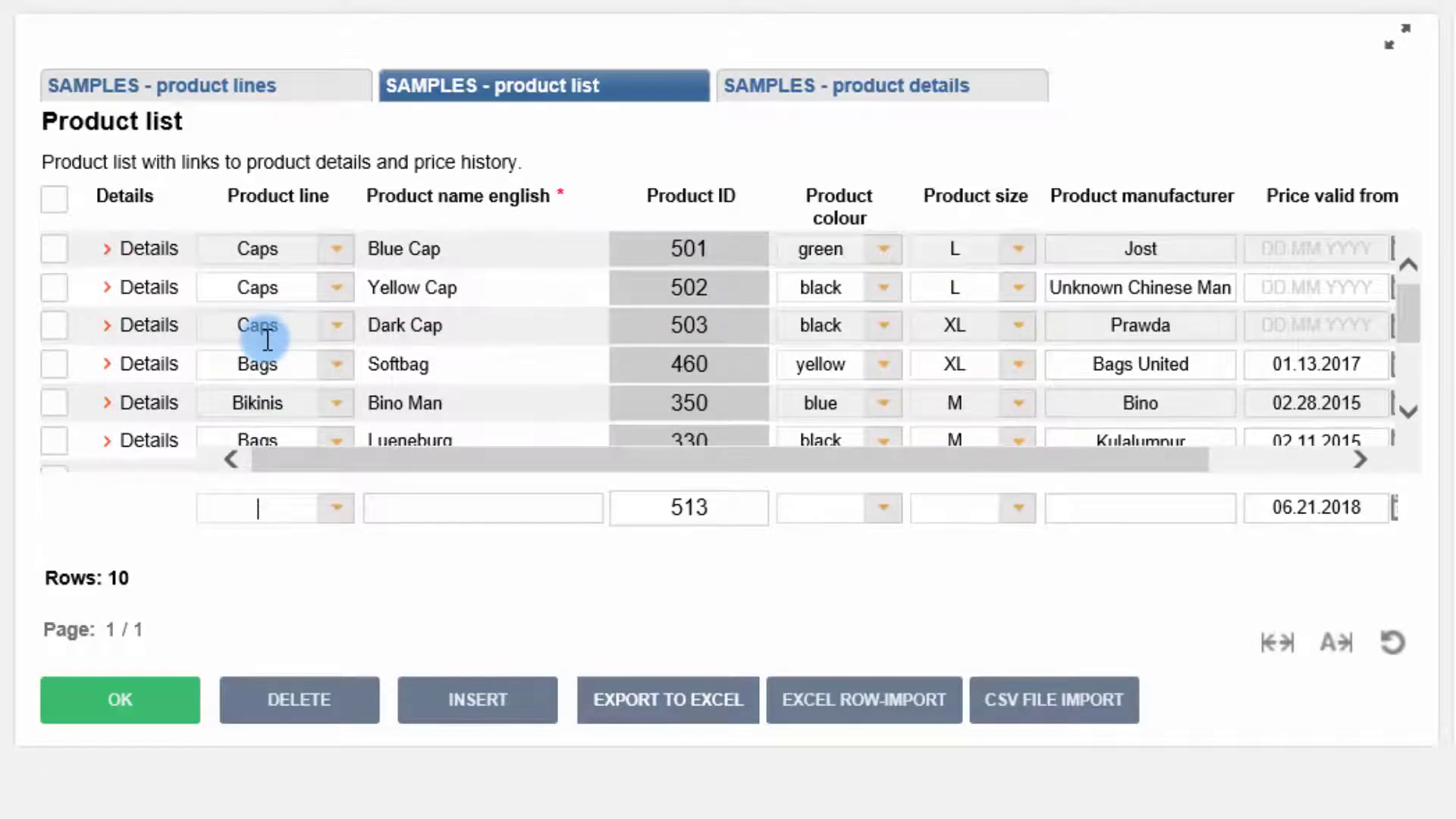
click(781, 91)
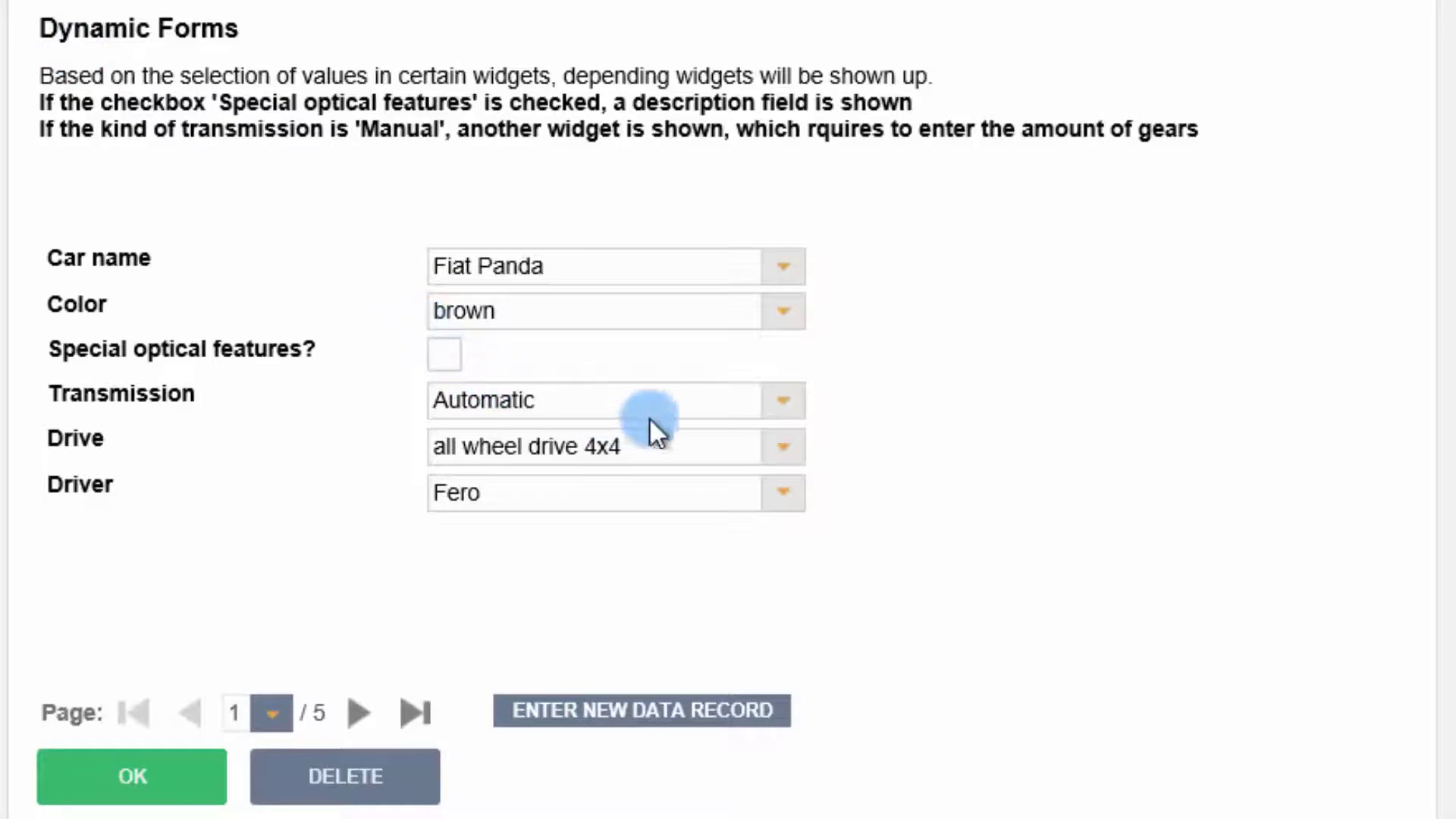
- Set the Fiat Panda to Manual transmission with 5 gears and enable special optical features
click(792, 406)
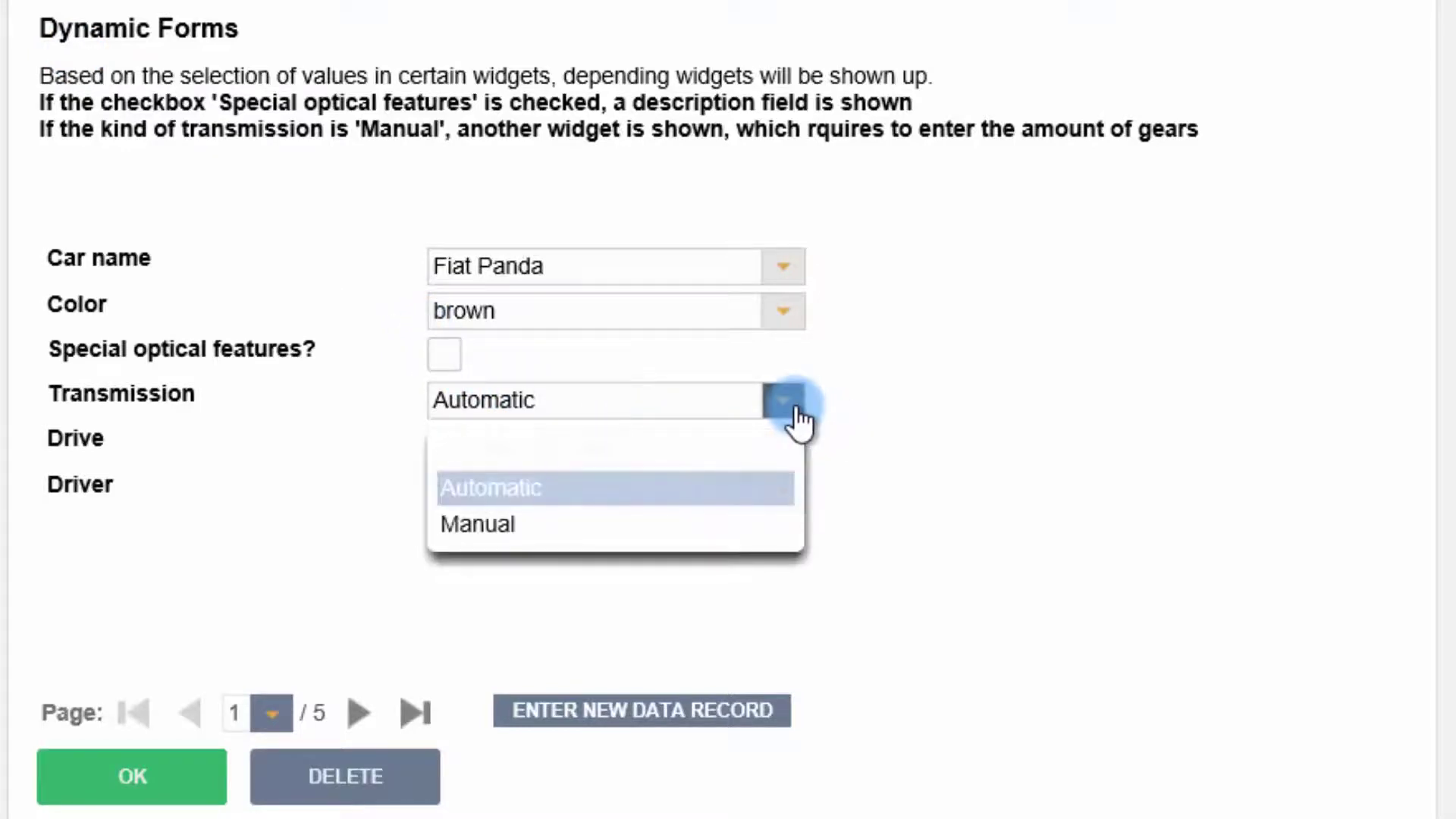
click(585, 525)
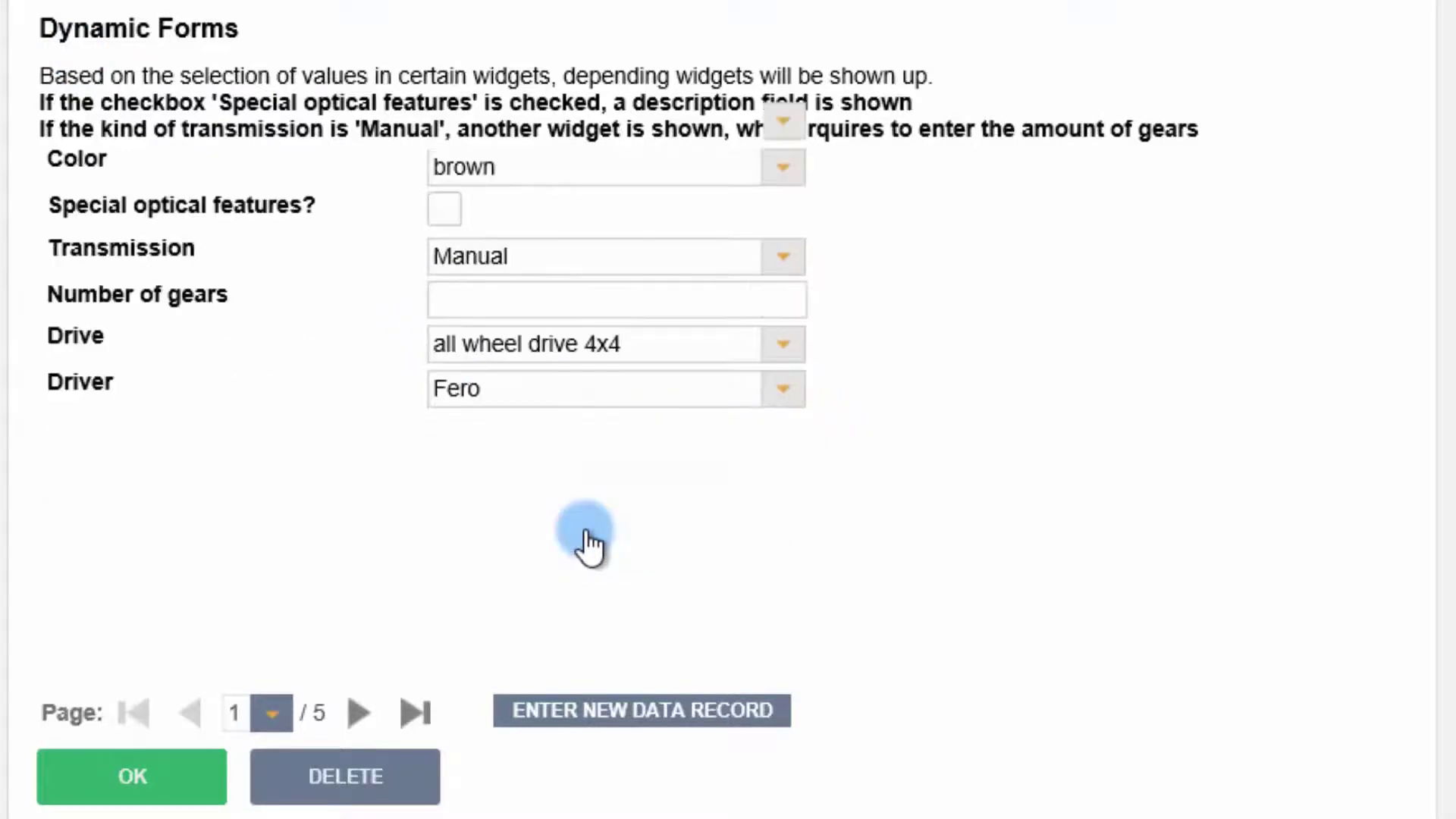
click(452, 439)
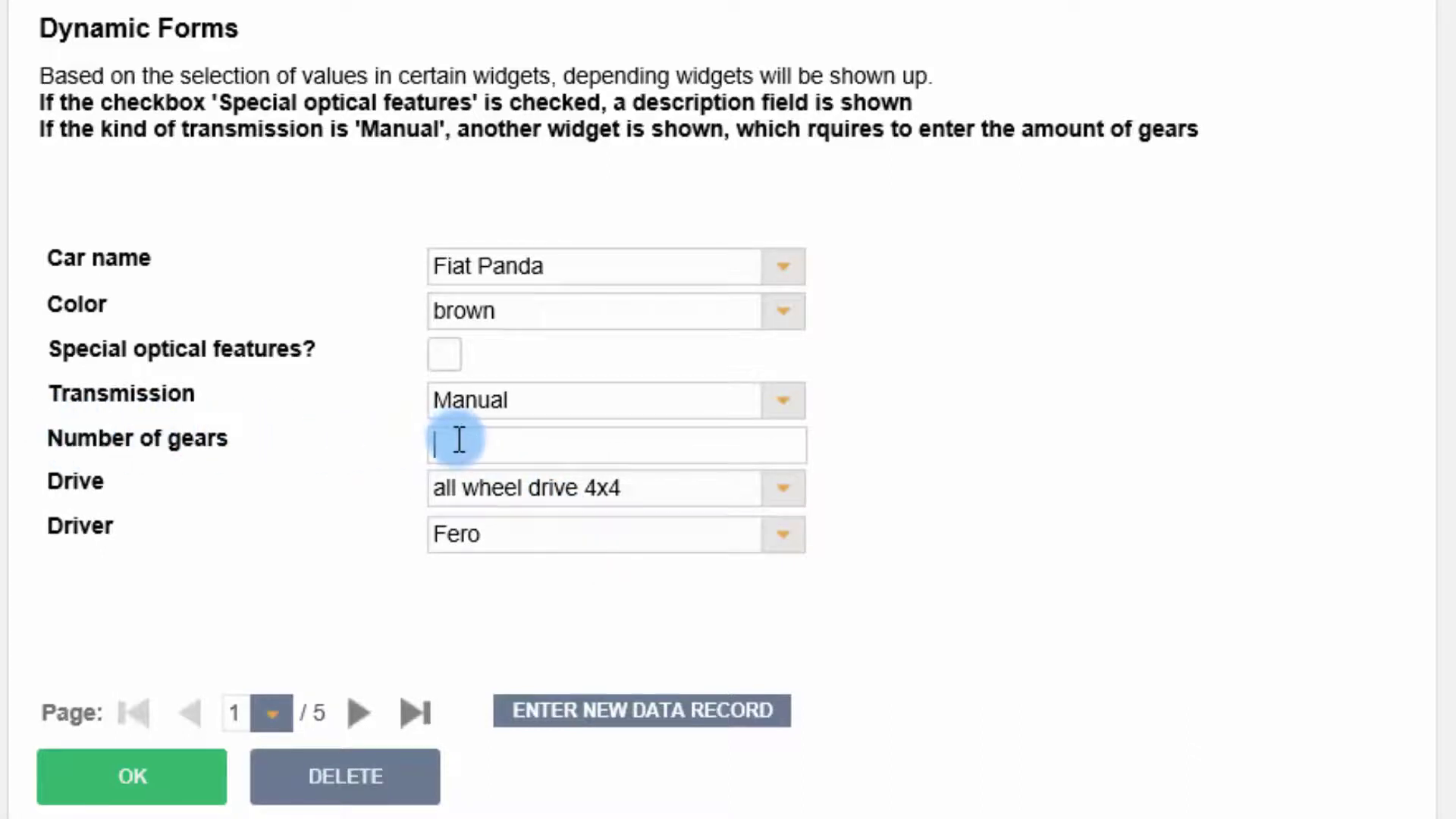
text(5)
click(443, 350)
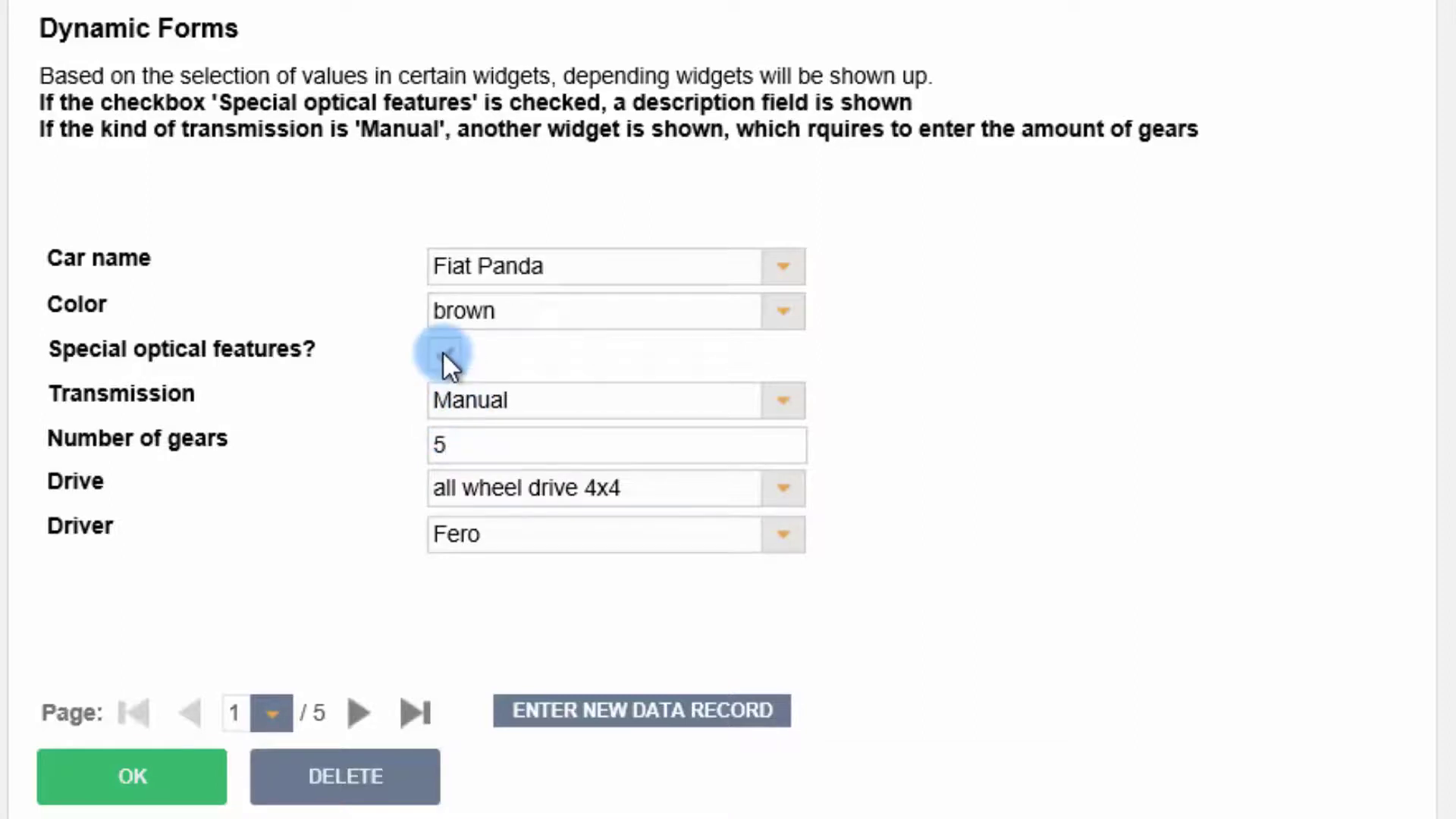